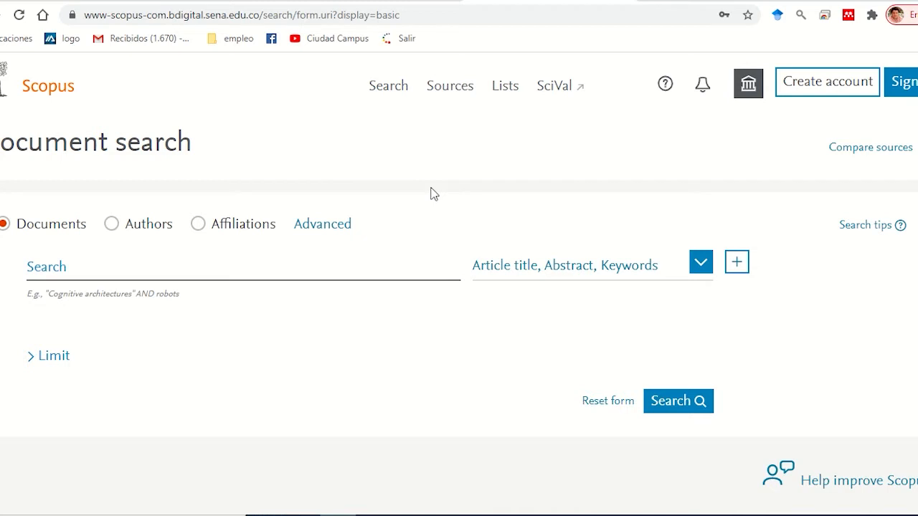
Step: Search documents for "Covid 19" in article title, abstract and keywords
{"action": "left_click", "coordinate": [414, 270]}
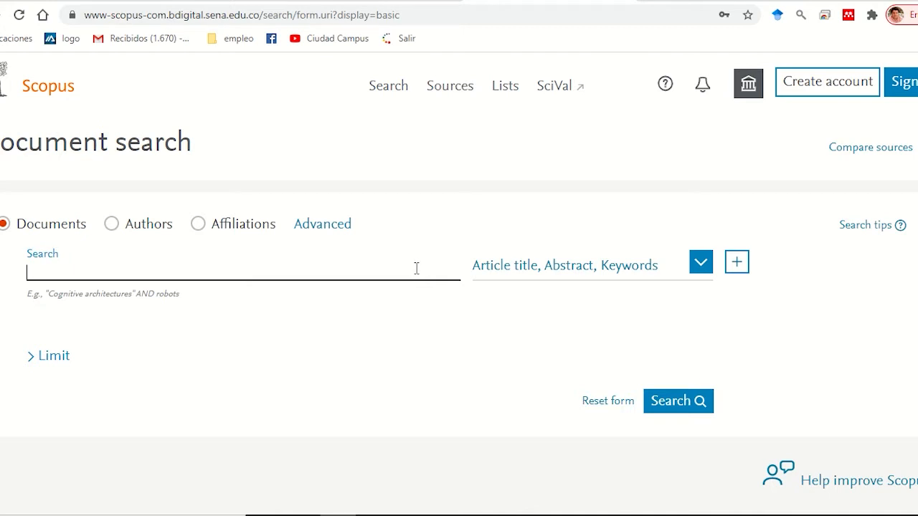
{"action": "type", "text": "cO"}
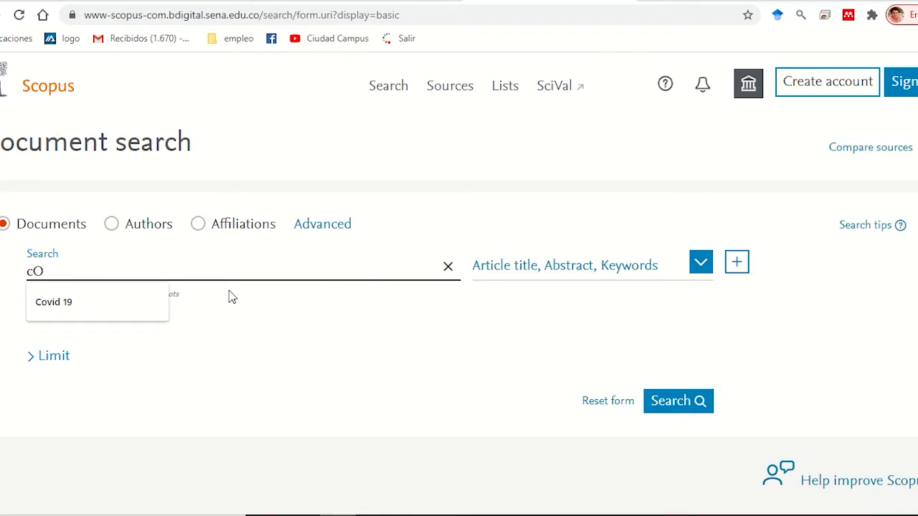
{"action": "left_click", "coordinate": [106, 303]}
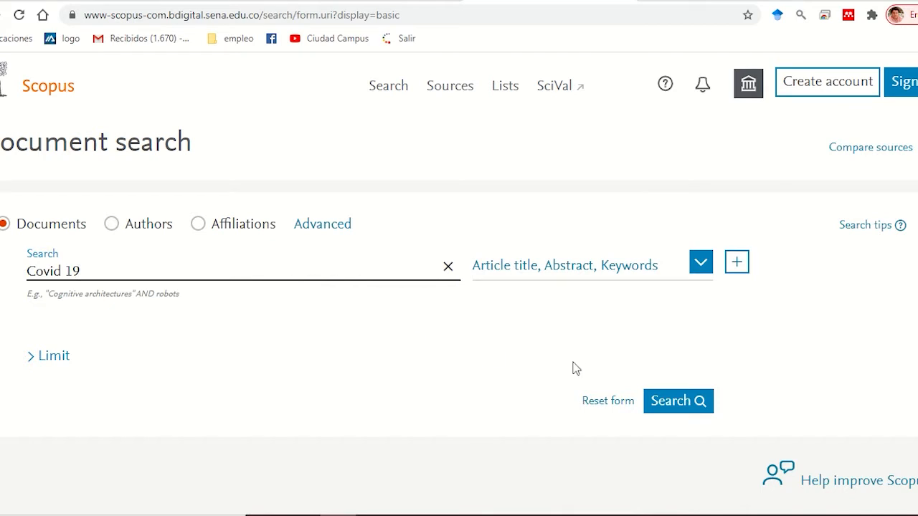
{"action": "left_click", "coordinate": [668, 401]}
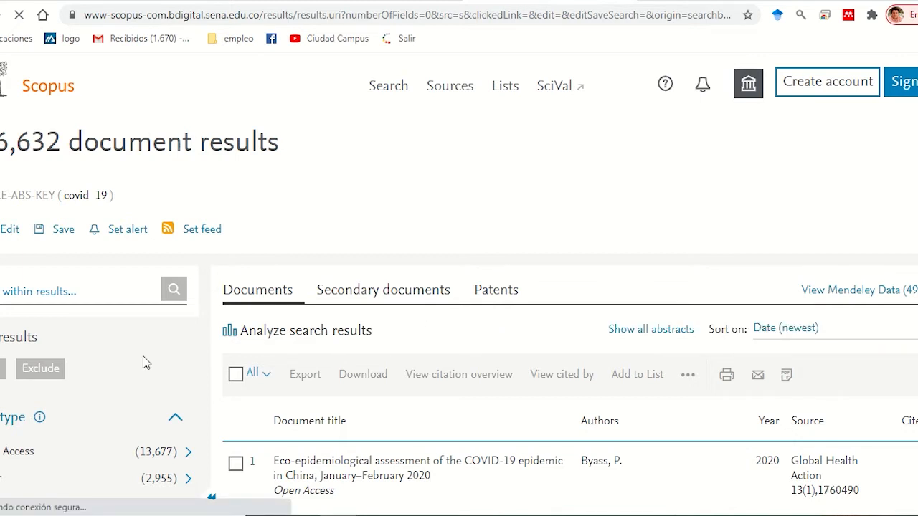
Step: Examine the refine filters beside the results, including access type, year, author name, subject area and document type
{"action": "scroll", "coordinate": [114, 308], "scroll_direction": "down", "scroll_amount": 2}
{"action": "scroll", "coordinate": [113, 301], "scroll_direction": "down", "scroll_amount": 4}
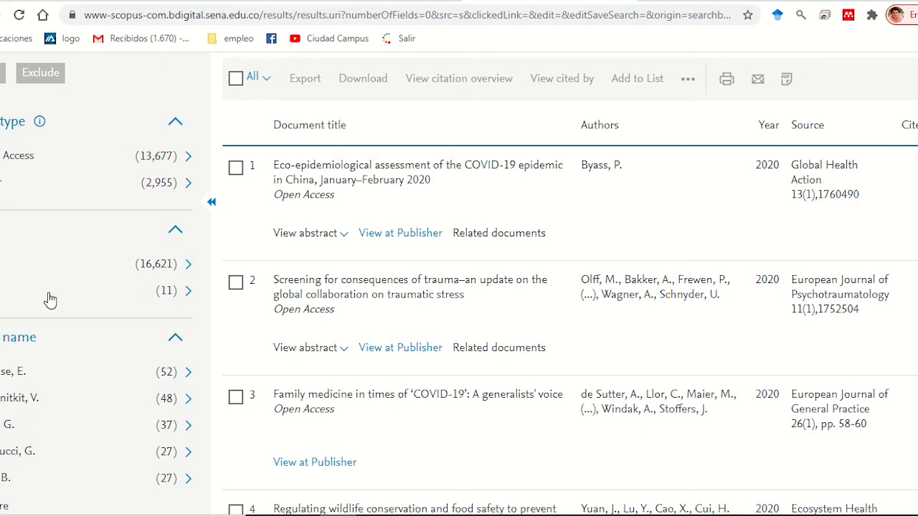
{"action": "scroll", "coordinate": [48, 299], "scroll_direction": "down", "scroll_amount": 3}
{"action": "scroll", "coordinate": [47, 299], "scroll_direction": "up", "scroll_amount": 2}
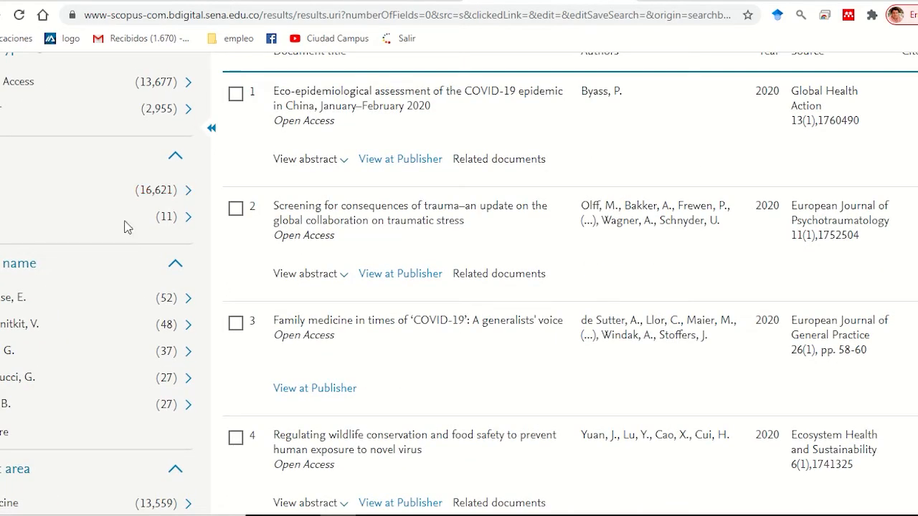
{"action": "scroll", "coordinate": [124, 227], "scroll_direction": "down", "scroll_amount": 1}
{"action": "scroll", "coordinate": [124, 227], "scroll_direction": "down", "scroll_amount": 2}
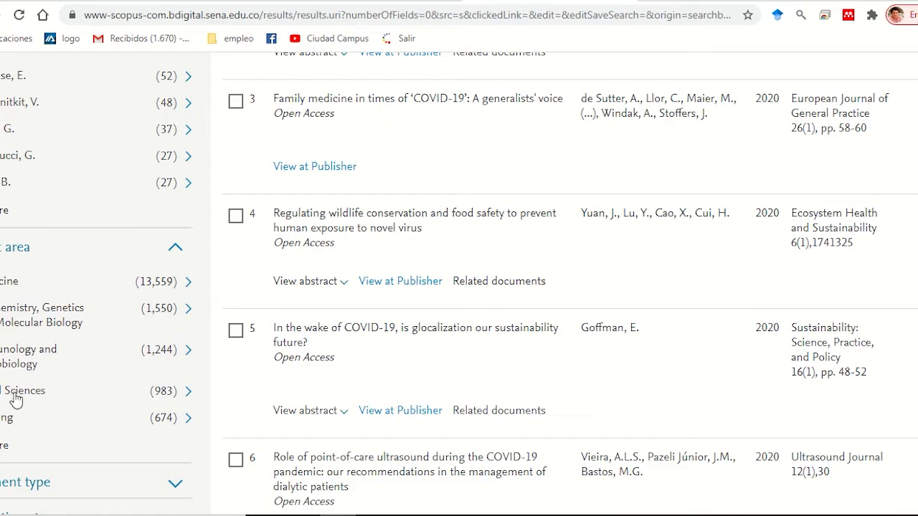
{"action": "scroll", "coordinate": [27, 382], "scroll_direction": "down", "scroll_amount": 1}
{"action": "scroll", "coordinate": [27, 393], "scroll_direction": "up", "scroll_amount": 7}
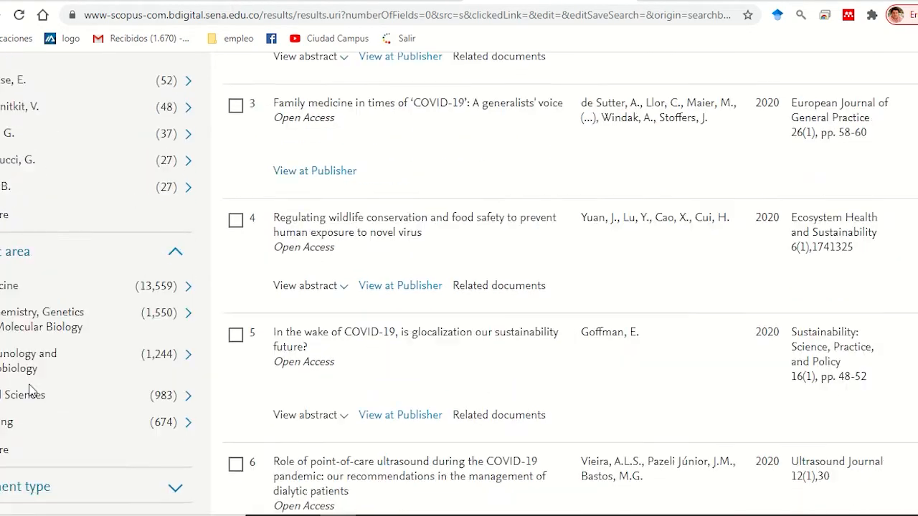
{"action": "scroll", "coordinate": [41, 358], "scroll_direction": "up", "scroll_amount": 2}
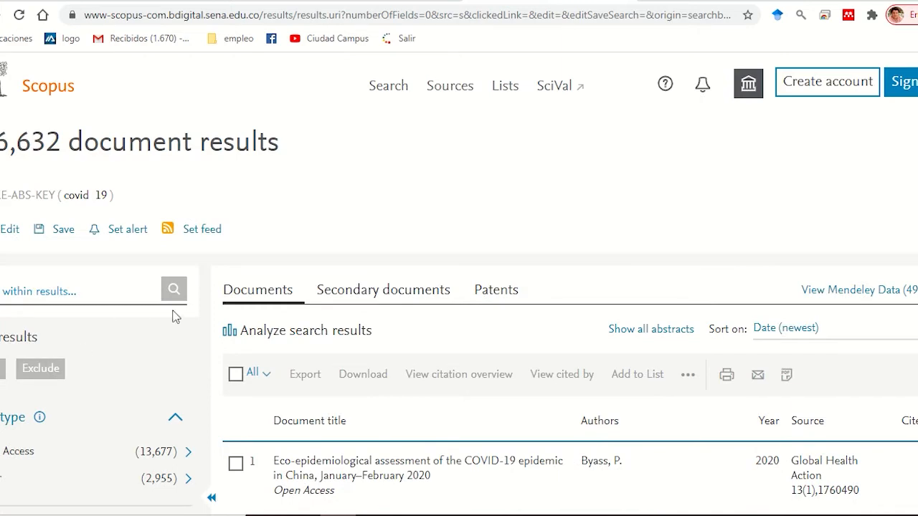
{"action": "scroll", "coordinate": [172, 315], "scroll_direction": "down", "scroll_amount": 5}
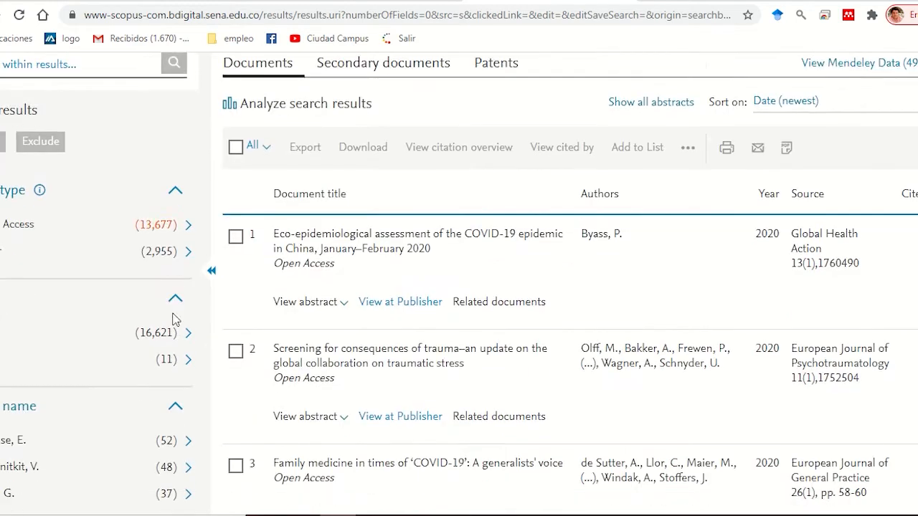
{"action": "scroll", "coordinate": [172, 316], "scroll_direction": "down", "scroll_amount": 1}
{"action": "scroll", "coordinate": [176, 315], "scroll_direction": "down", "scroll_amount": 1}
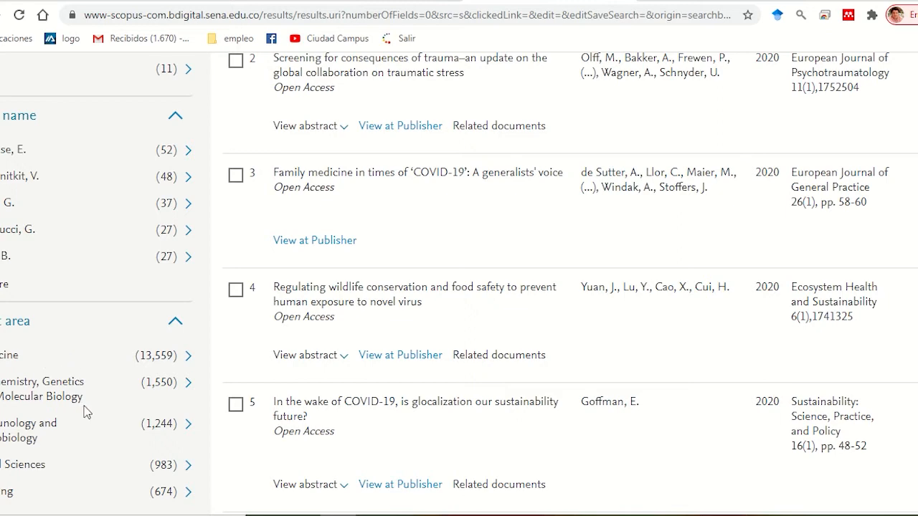
{"action": "scroll", "coordinate": [91, 406], "scroll_direction": "down", "scroll_amount": 1}
{"action": "scroll", "coordinate": [91, 406], "scroll_direction": "down", "scroll_amount": 1}
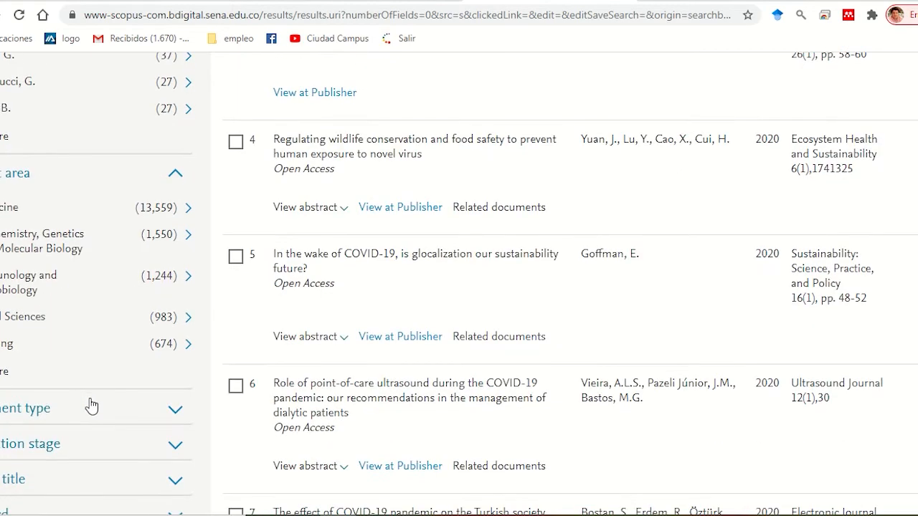
{"action": "scroll", "coordinate": [89, 398], "scroll_direction": "down", "scroll_amount": 1}
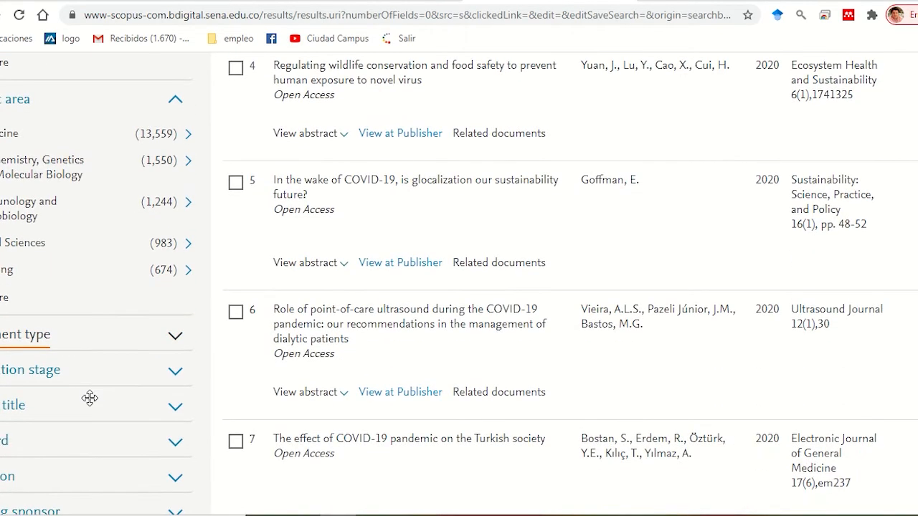
Step: Open the analysis of the Covid 19 search results
{"action": "scroll", "coordinate": [448, 256], "scroll_direction": "up", "scroll_amount": 6}
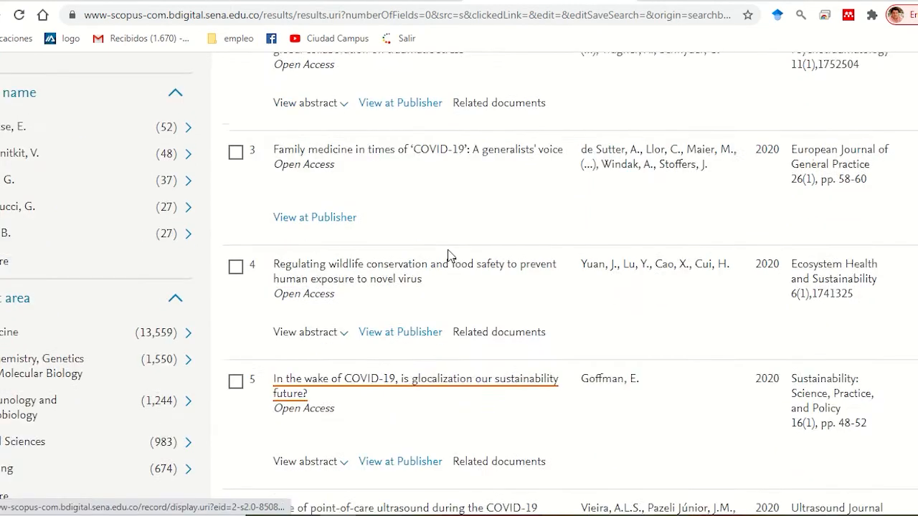
{"action": "scroll", "coordinate": [448, 256], "scroll_direction": "up", "scroll_amount": 2}
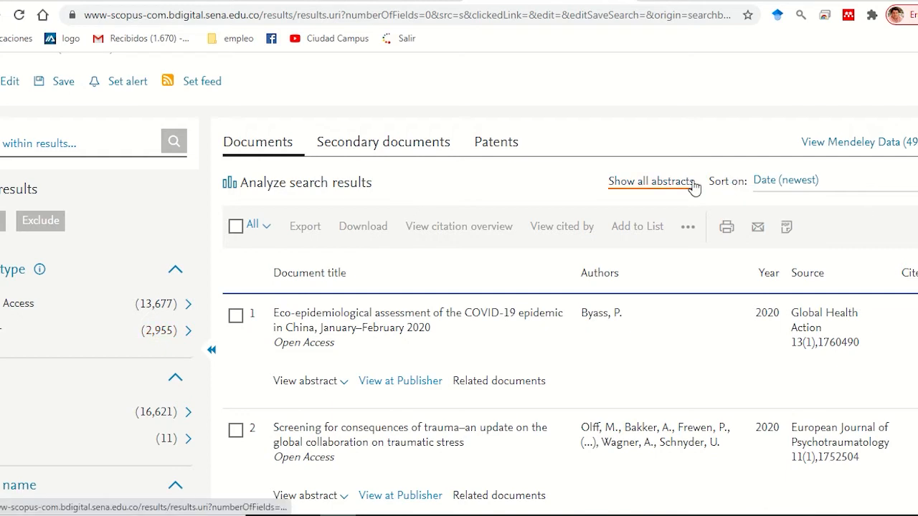
{"action": "left_click", "coordinate": [350, 185]}
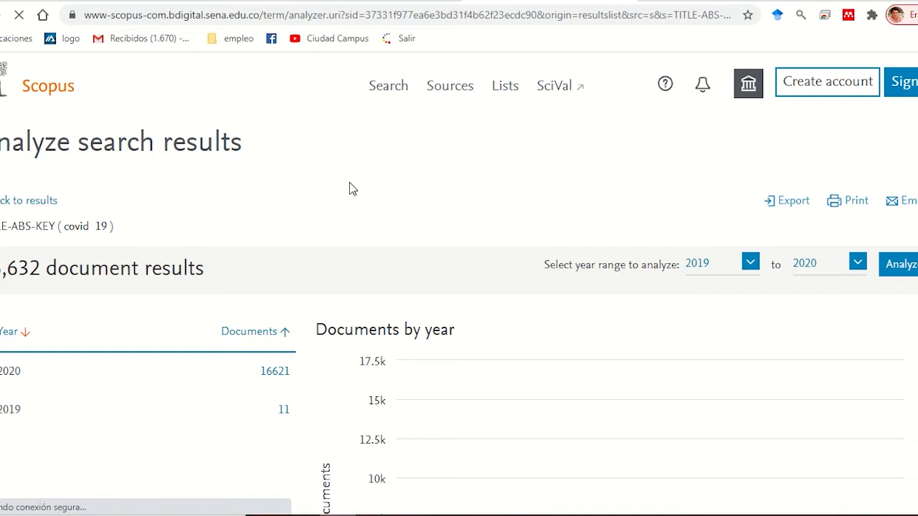
Step: Examine the Documents by year chart, checking the document counts at the 2019 and 2020 points
{"action": "scroll", "coordinate": [502, 227], "scroll_direction": "down", "scroll_amount": 2}
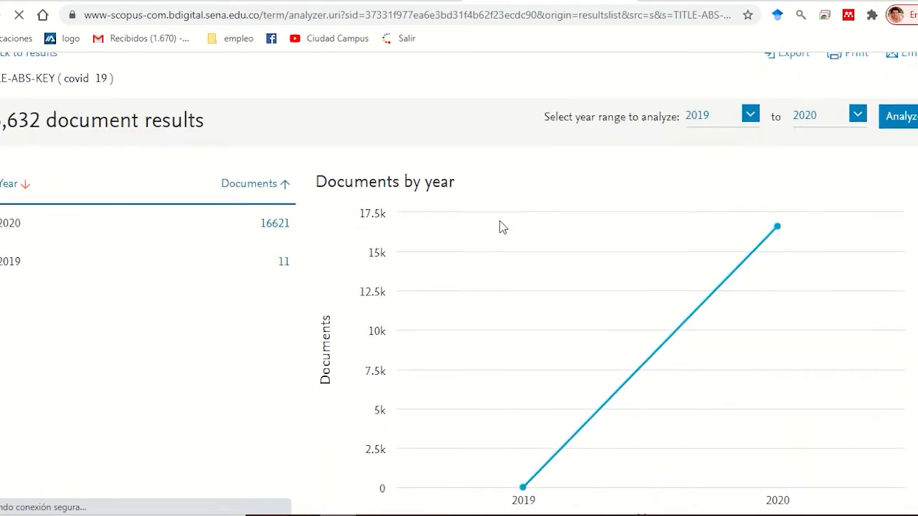
{"action": "scroll", "coordinate": [502, 228], "scroll_direction": "down", "scroll_amount": 1}
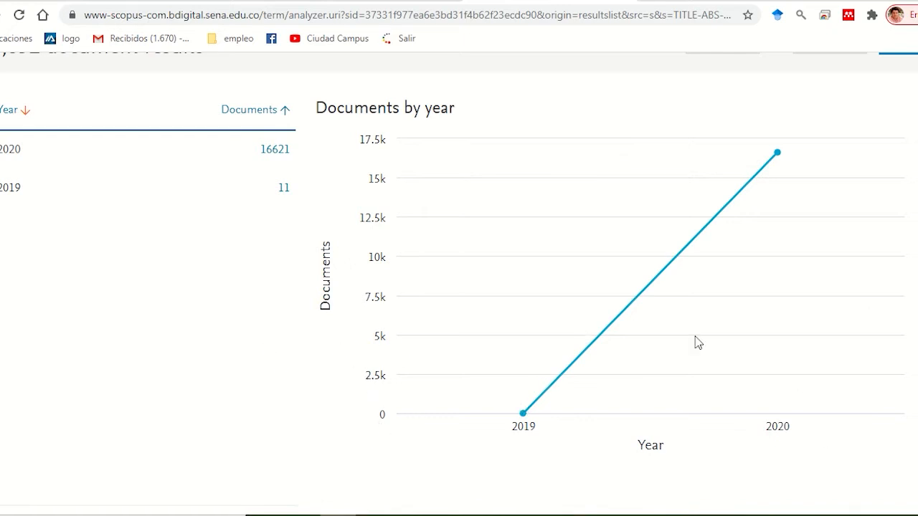
{"action": "mouse_move", "coordinate": [645, 275]}
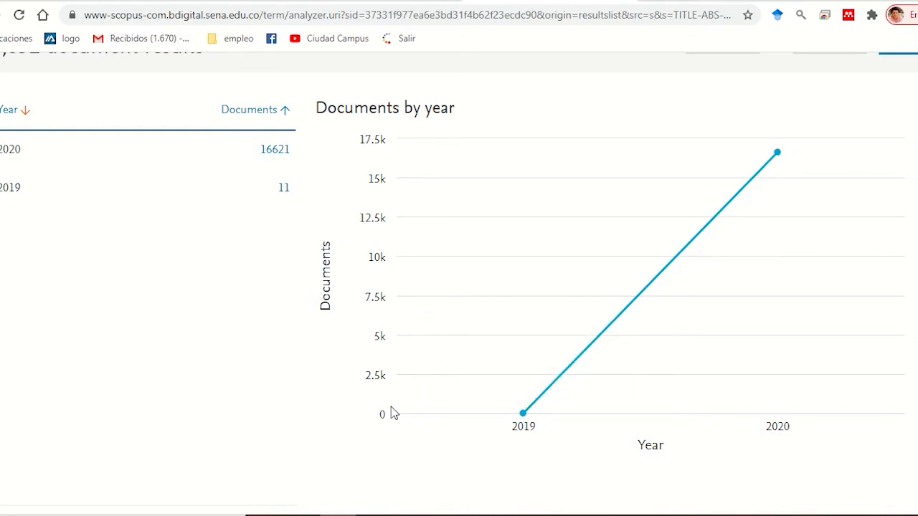
{"action": "mouse_move", "coordinate": [424, 414]}
{"action": "mouse_move", "coordinate": [813, 409]}
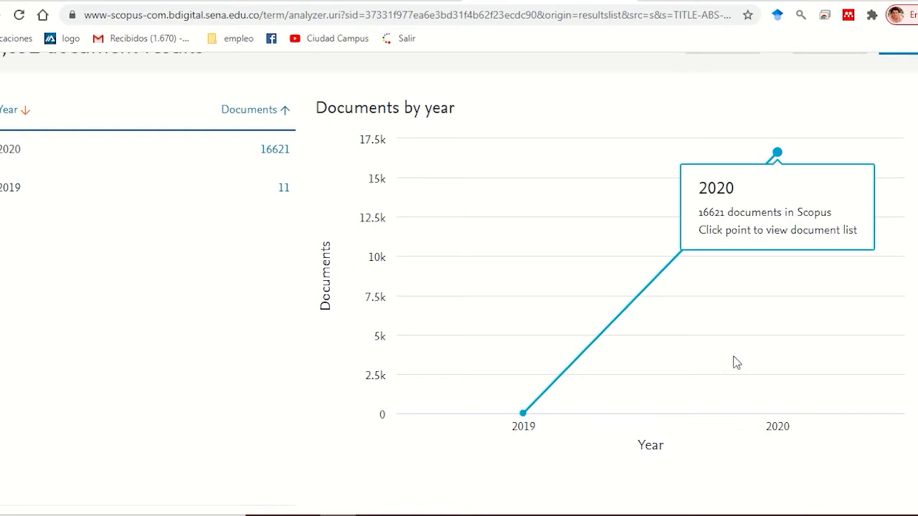
{"action": "scroll", "coordinate": [736, 358], "scroll_direction": "down", "scroll_amount": 1}
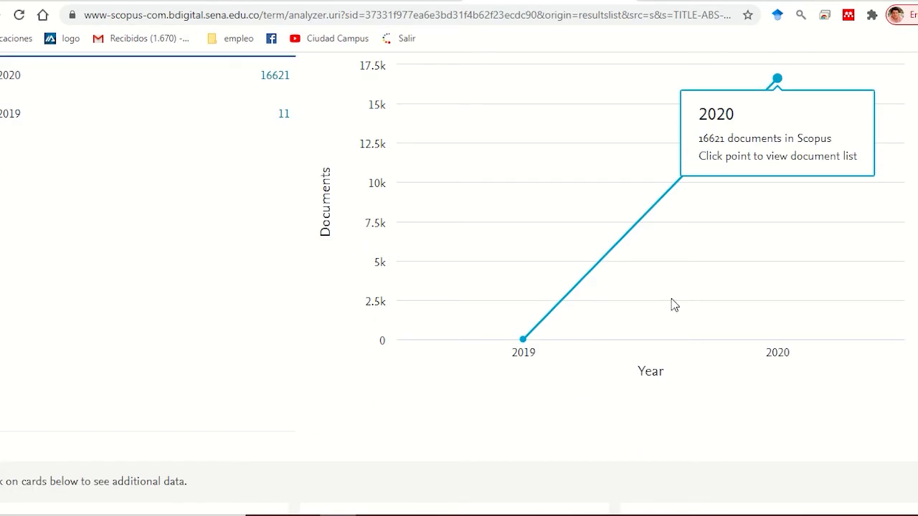
{"action": "mouse_move", "coordinate": [356, 325]}
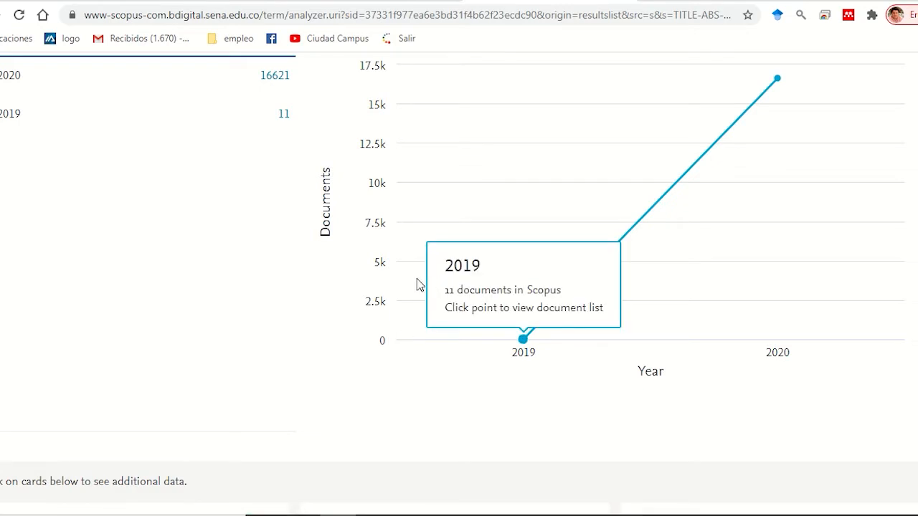
{"action": "mouse_move", "coordinate": [717, 336]}
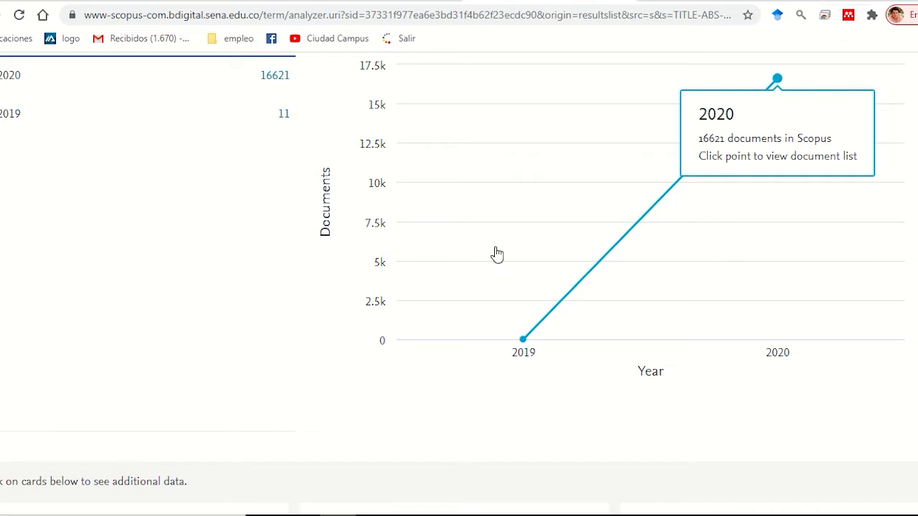
{"action": "mouse_move", "coordinate": [587, 281]}
Step: Expand the Documents by author chart and review the document counts per author
{"action": "scroll", "coordinate": [567, 313], "scroll_direction": "down", "scroll_amount": 4}
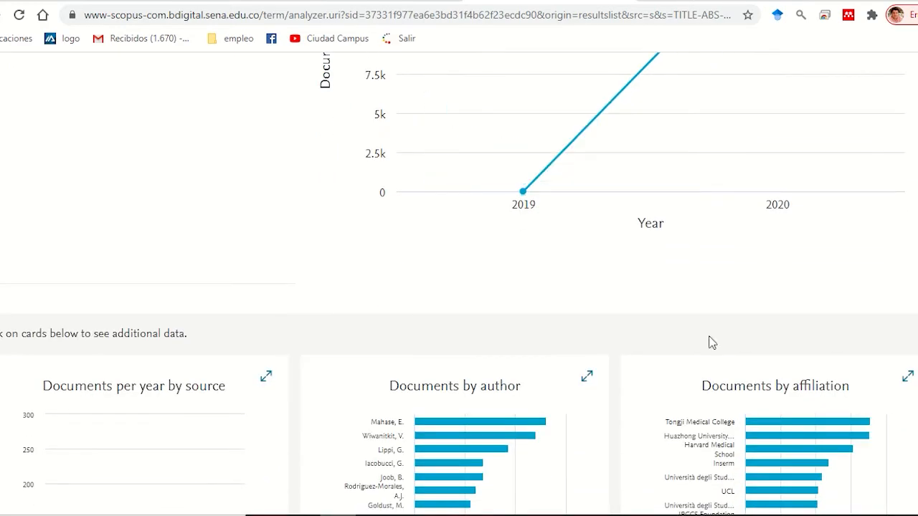
{"action": "scroll", "coordinate": [590, 277], "scroll_direction": "down", "scroll_amount": 3}
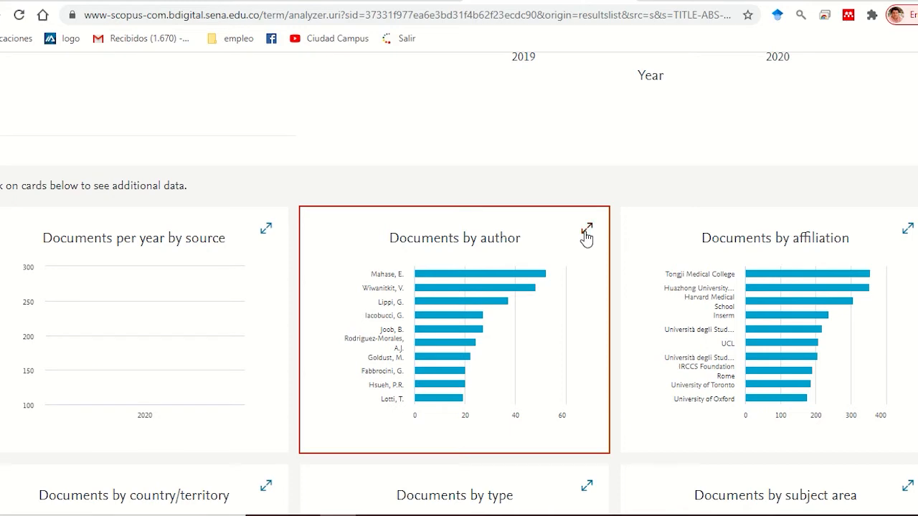
{"action": "left_click", "coordinate": [586, 231]}
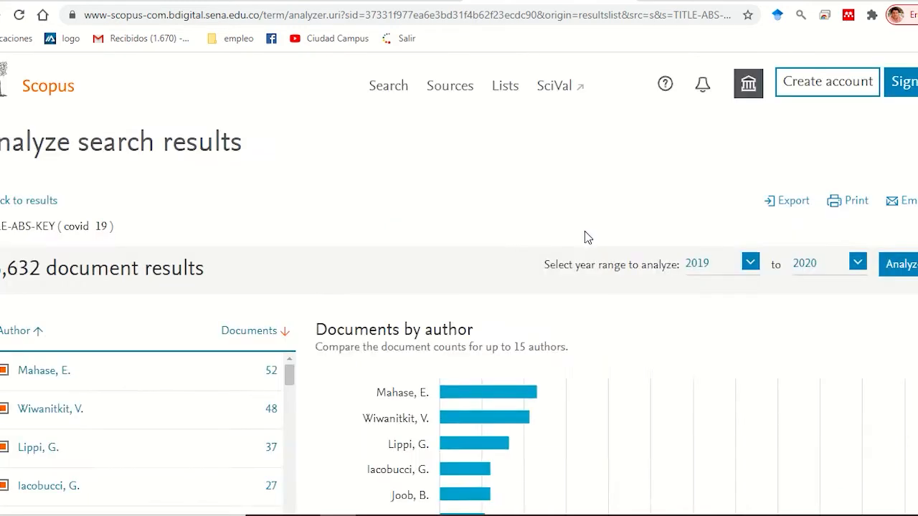
{"action": "scroll", "coordinate": [583, 235], "scroll_direction": "down", "scroll_amount": 3}
{"action": "scroll", "coordinate": [574, 241], "scroll_direction": "down", "scroll_amount": 1}
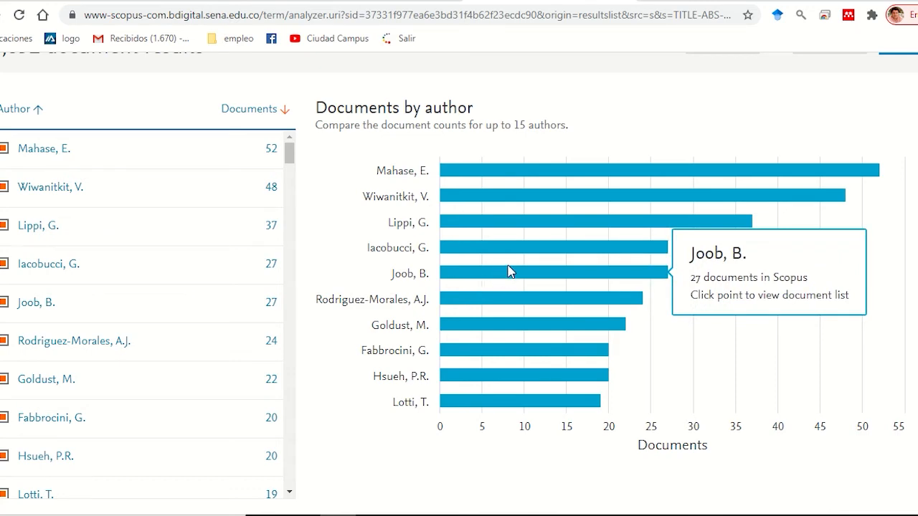
Step: Expand the Documents by affiliation chart and review the document counts per institution
{"action": "scroll", "coordinate": [508, 271], "scroll_direction": "down", "scroll_amount": 2}
{"action": "scroll", "coordinate": [512, 259], "scroll_direction": "down", "scroll_amount": 2}
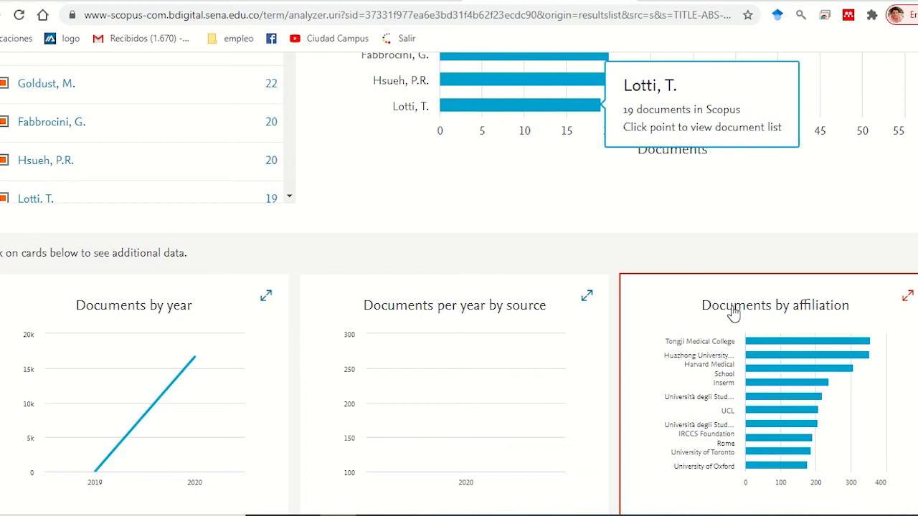
{"action": "left_click", "coordinate": [858, 311]}
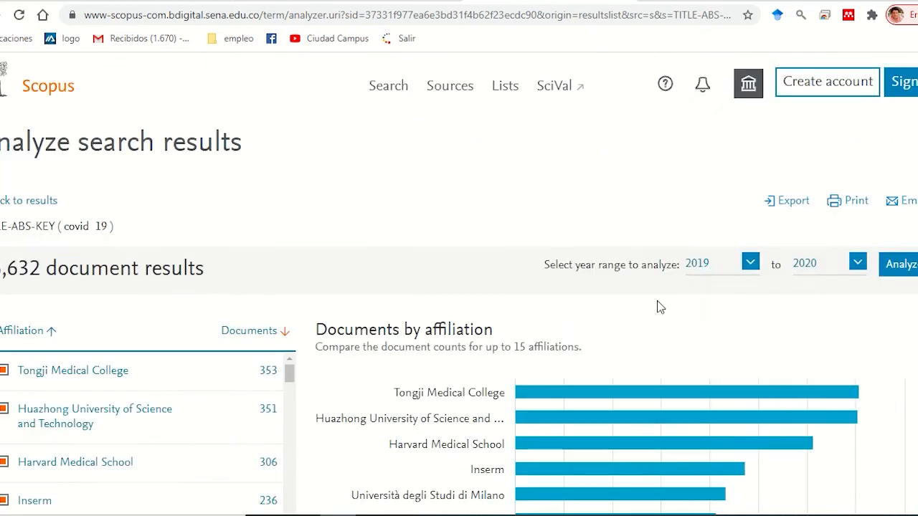
{"action": "scroll", "coordinate": [657, 301], "scroll_direction": "down", "scroll_amount": 2}
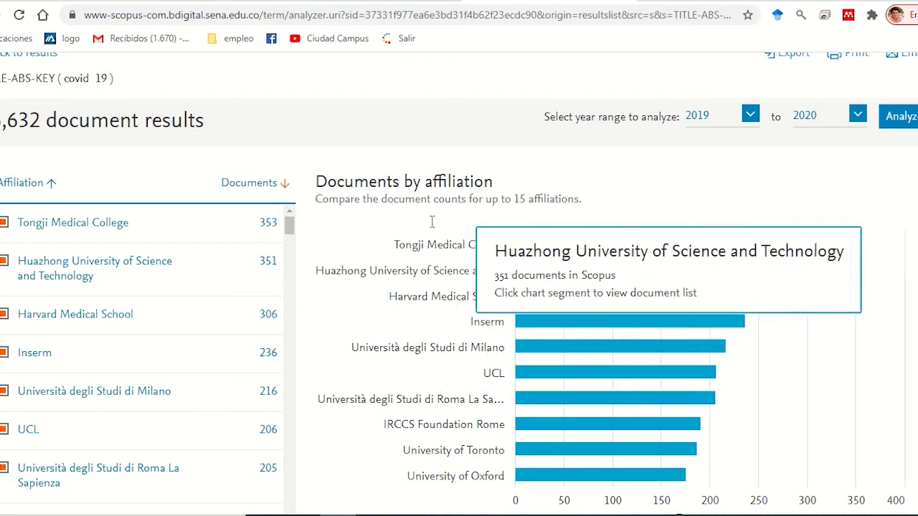
Step: Expand the Documents by country/territory chart and review the document counts per country
{"action": "scroll", "coordinate": [731, 374], "scroll_direction": "down", "scroll_amount": 7}
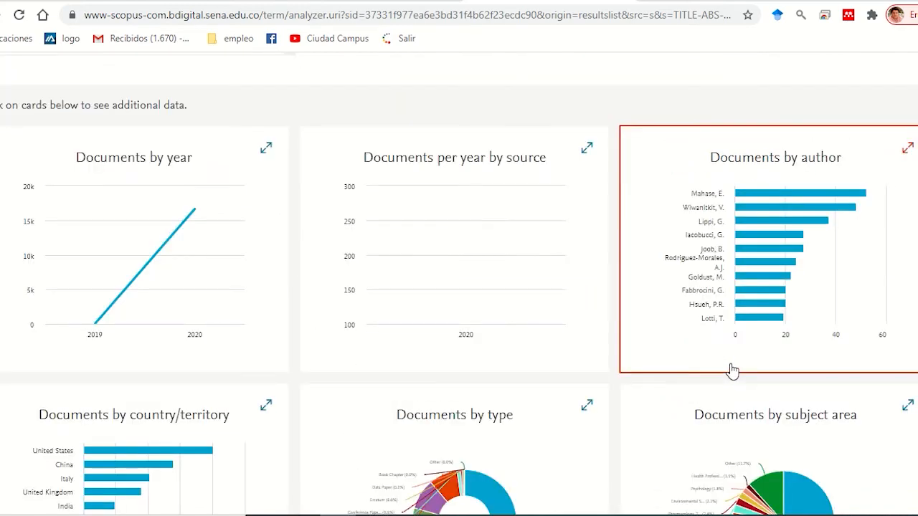
{"action": "scroll", "coordinate": [731, 371], "scroll_direction": "down", "scroll_amount": 3}
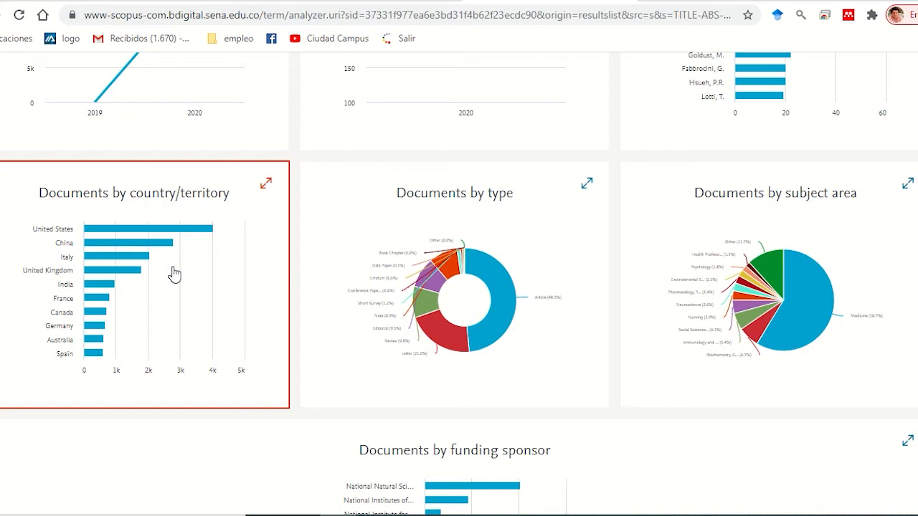
{"action": "left_click", "coordinate": [175, 274]}
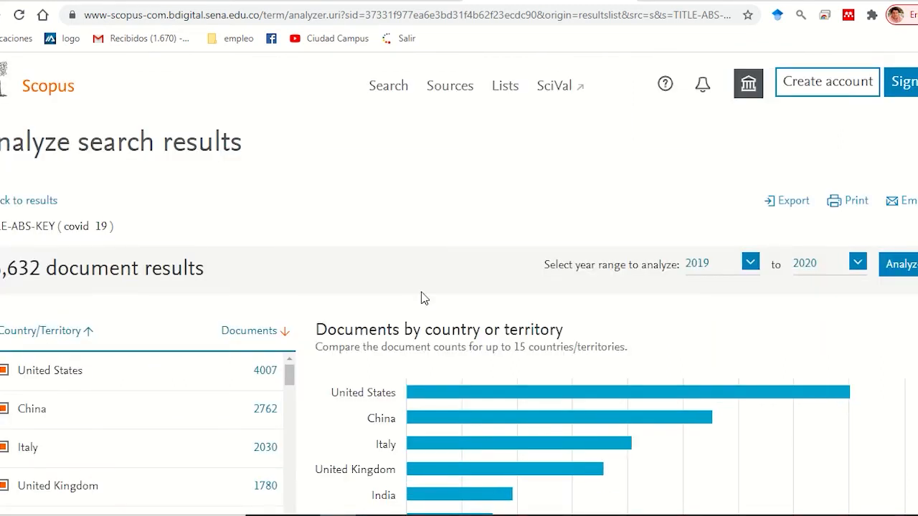
{"action": "scroll", "coordinate": [444, 296], "scroll_direction": "down", "scroll_amount": 3}
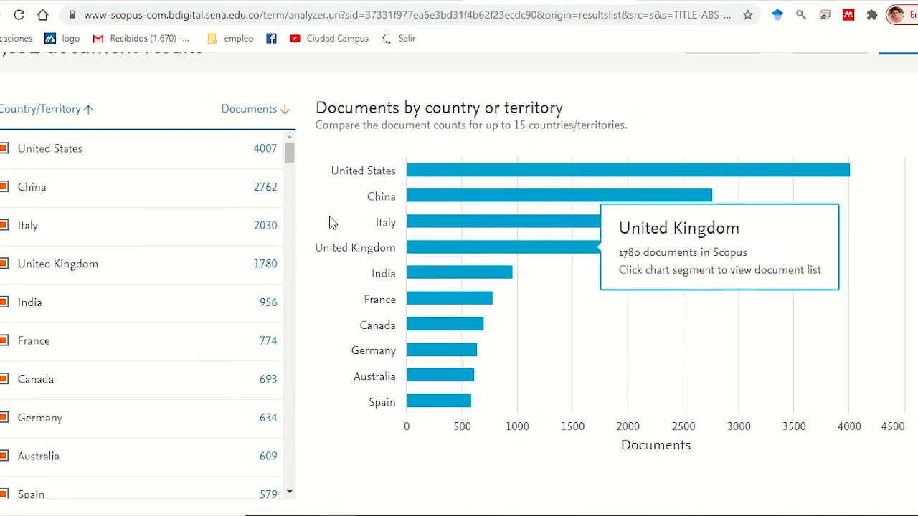
{"action": "scroll", "coordinate": [329, 217], "scroll_direction": "down", "scroll_amount": 1}
{"action": "scroll", "coordinate": [329, 216], "scroll_direction": "down", "scroll_amount": 8}
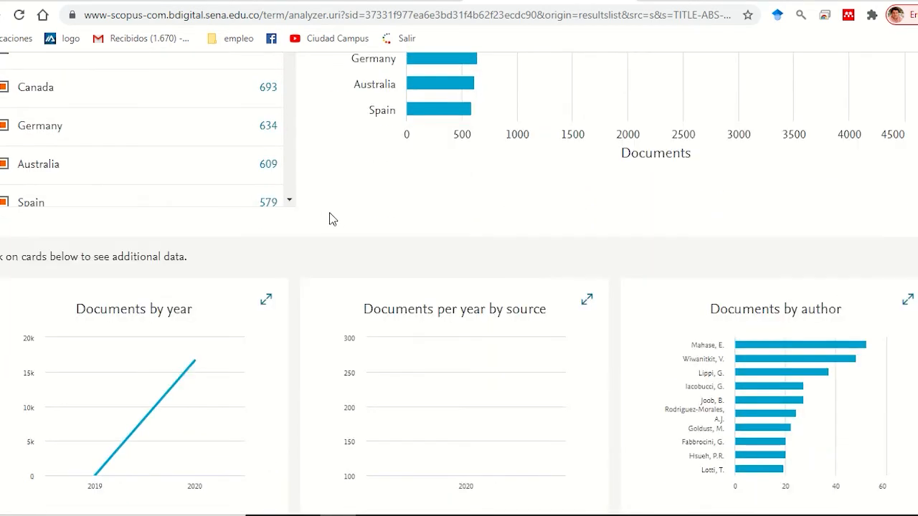
Step: Look over the remaining analysis charts, including funding sponsor, and review the document counts by country or territory again
{"action": "scroll", "coordinate": [329, 218], "scroll_direction": "down", "scroll_amount": 6}
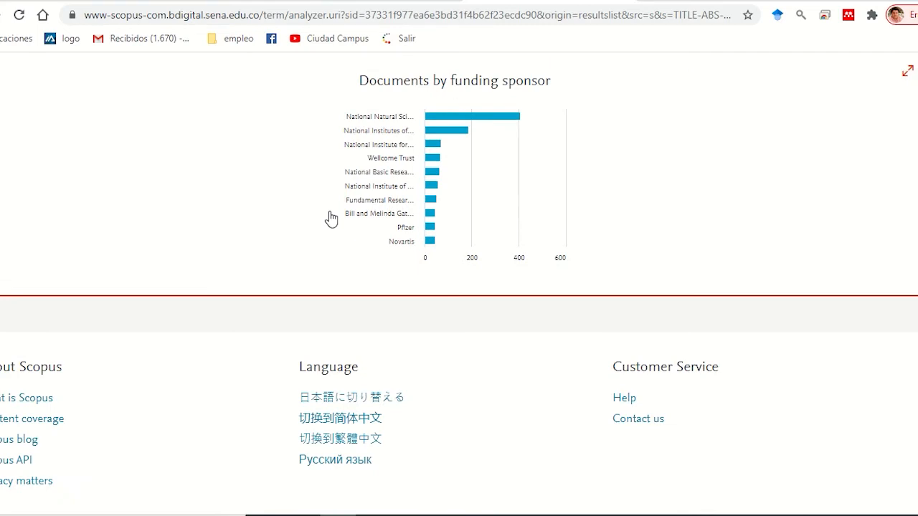
{"action": "scroll", "coordinate": [330, 218], "scroll_direction": "up", "scroll_amount": 14}
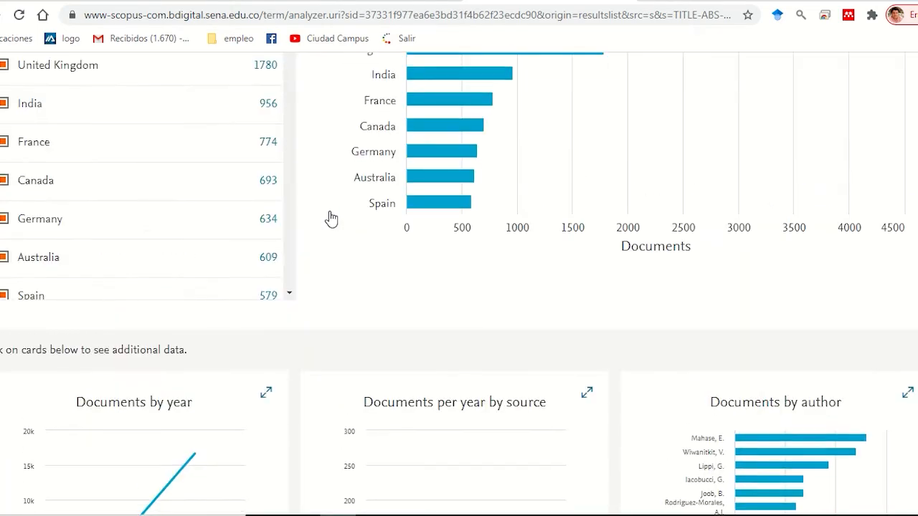
{"action": "scroll", "coordinate": [331, 219], "scroll_direction": "up", "scroll_amount": 5}
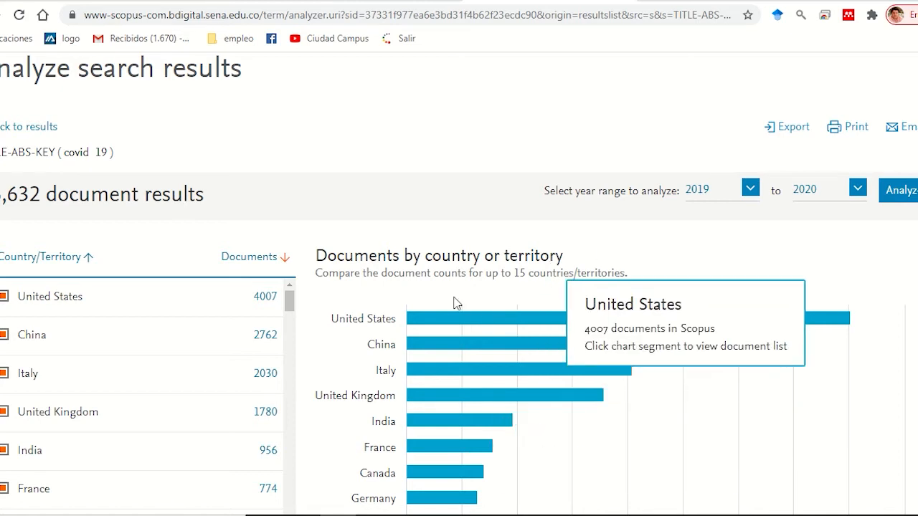
{"action": "scroll", "coordinate": [408, 264], "scroll_direction": "down", "scroll_amount": 5}
{"action": "scroll", "coordinate": [405, 266], "scroll_direction": "down", "scroll_amount": 1}
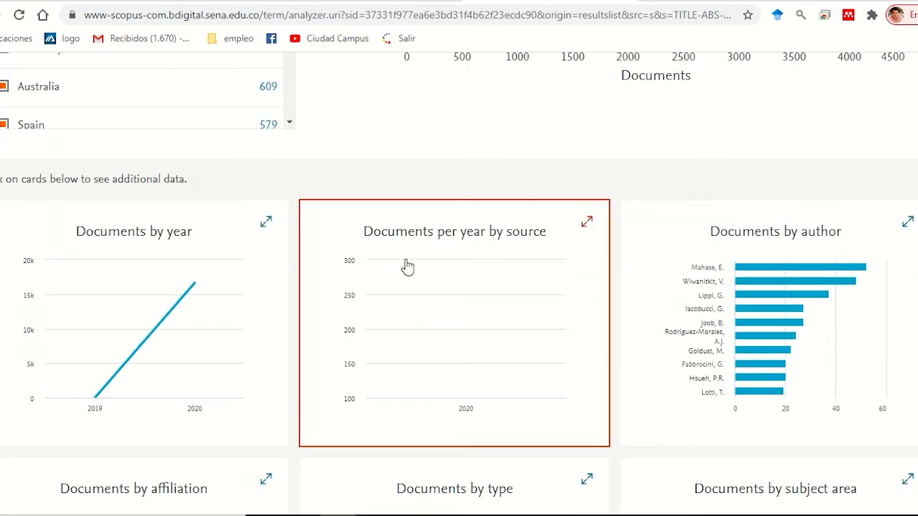
{"action": "scroll", "coordinate": [770, 179], "scroll_direction": "up", "scroll_amount": 2}
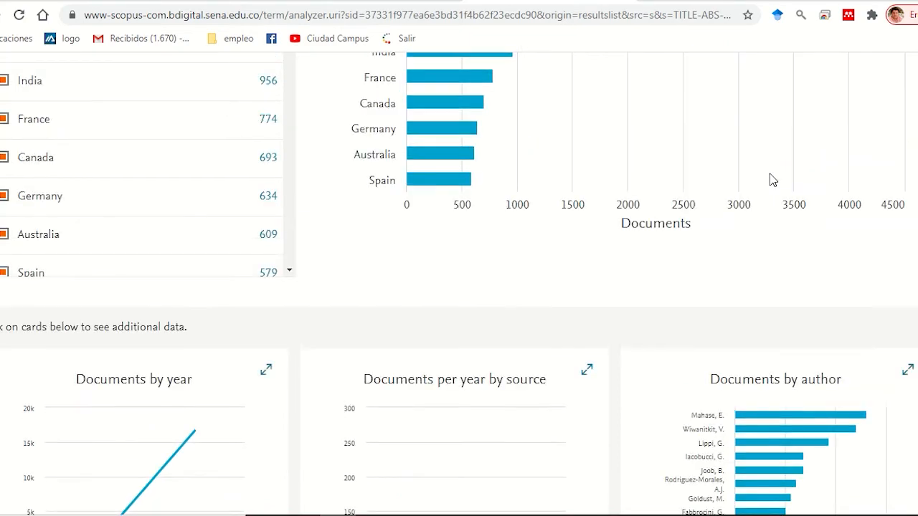
{"action": "scroll", "coordinate": [770, 180], "scroll_direction": "up", "scroll_amount": 6}
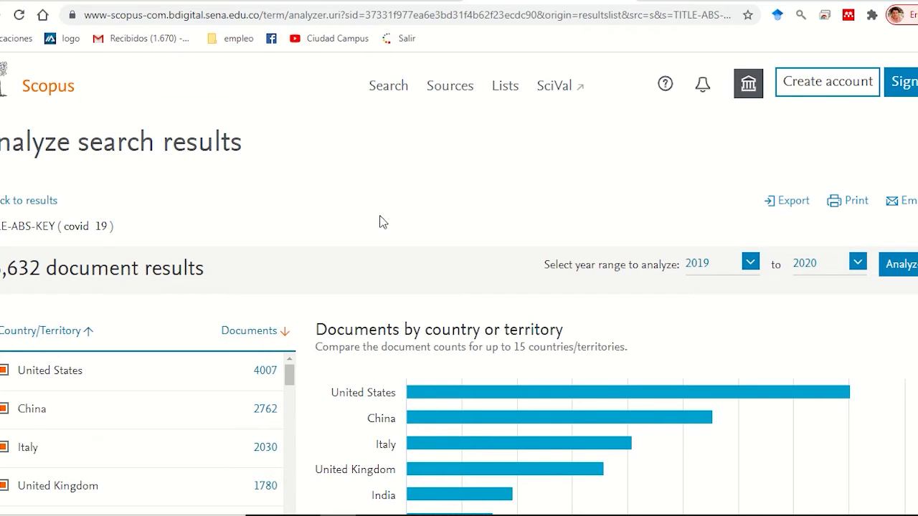
{"action": "mouse_move", "coordinate": [614, 396]}
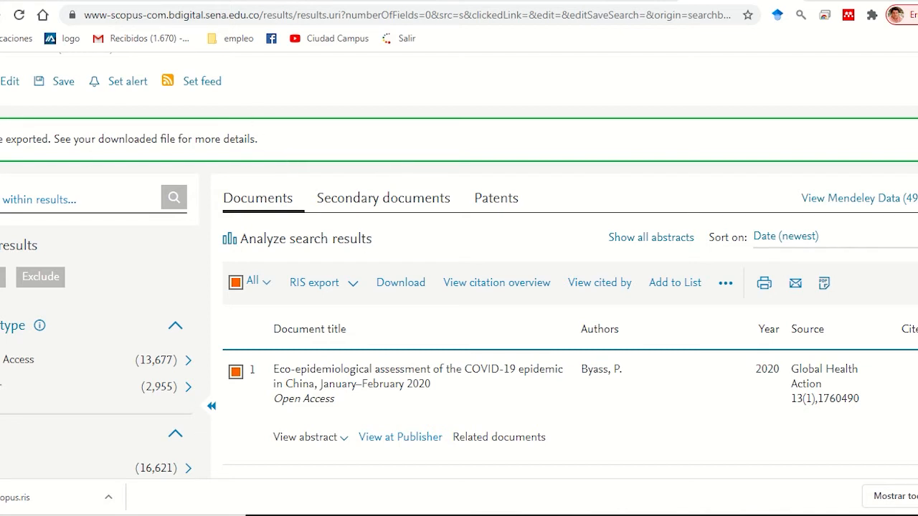
Step: Review the export document settings for the search results, checking the RIS format and the information fields, and close them without exporting
{"action": "left_click", "coordinate": [352, 283]}
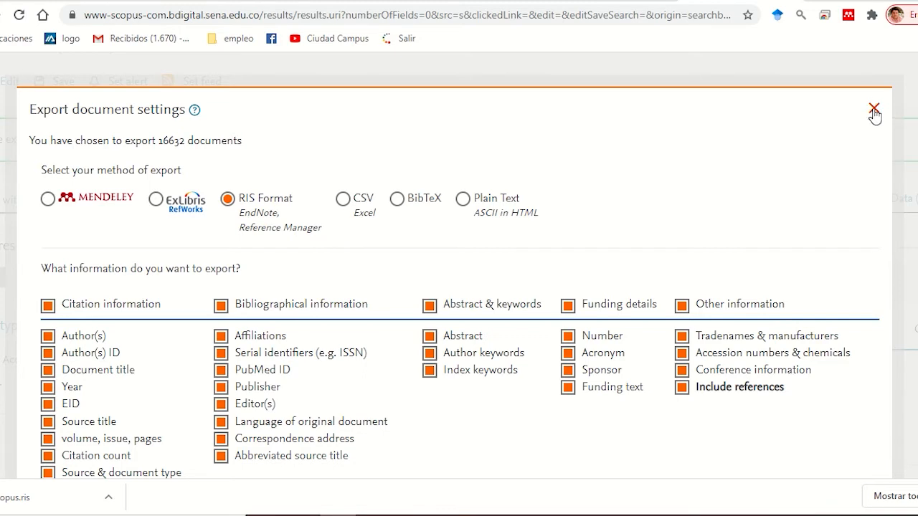
{"action": "scroll", "coordinate": [882, 142], "scroll_direction": "down", "scroll_amount": 3}
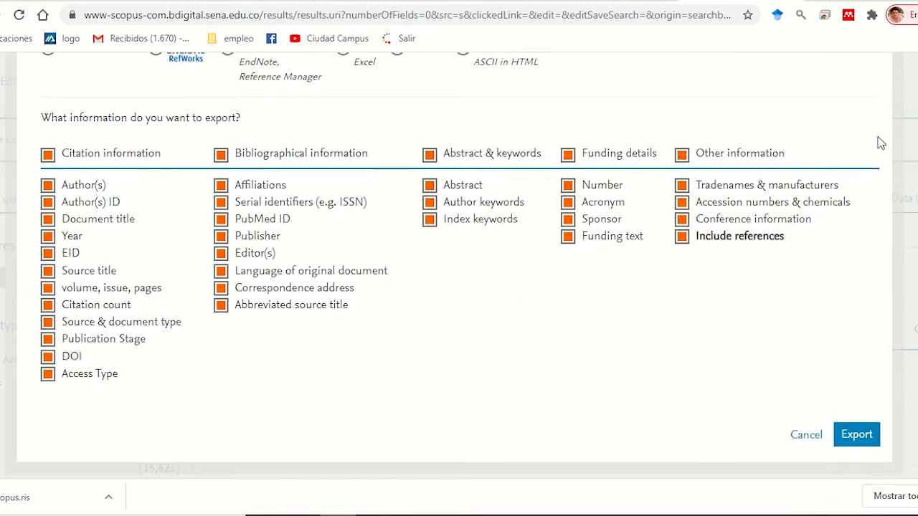
{"action": "scroll", "coordinate": [508, 208], "scroll_direction": "up", "scroll_amount": 3}
{"action": "scroll", "coordinate": [530, 294], "scroll_direction": "down", "scroll_amount": 4}
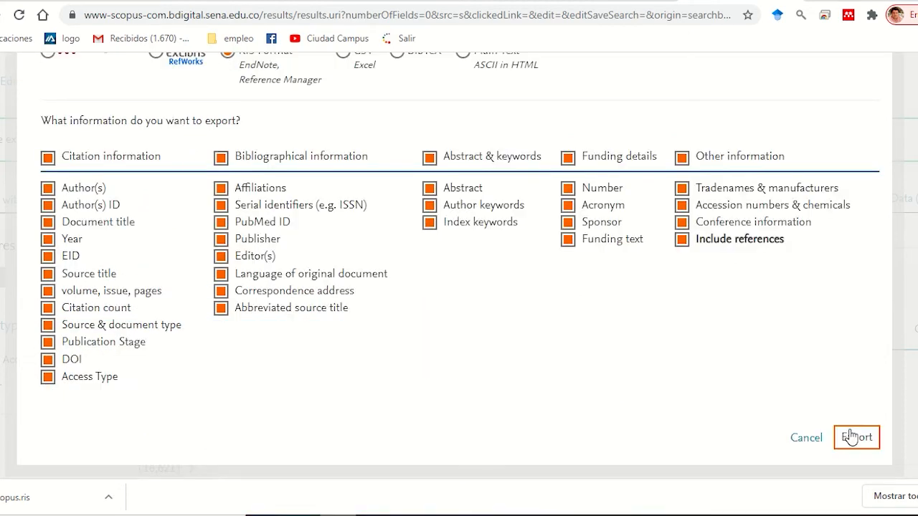
{"action": "scroll", "coordinate": [839, 287], "scroll_direction": "up", "scroll_amount": 3}
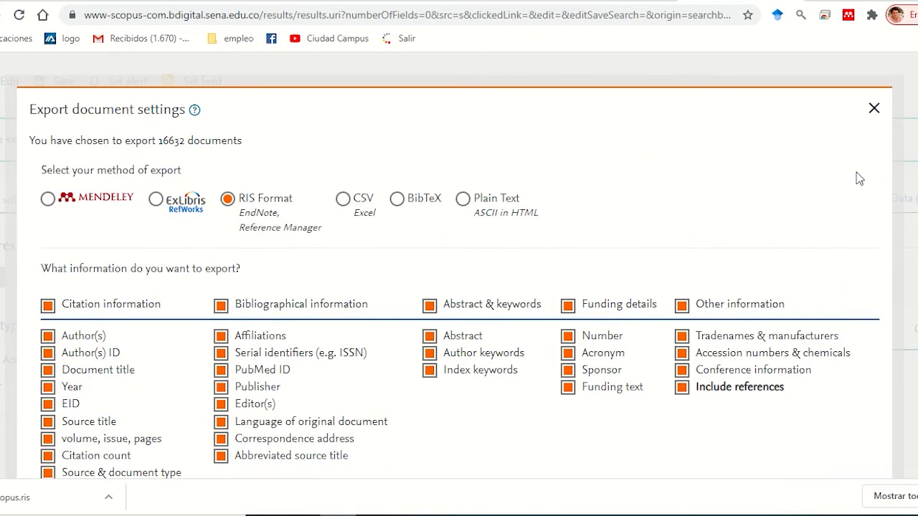
{"action": "left_click", "coordinate": [873, 109]}
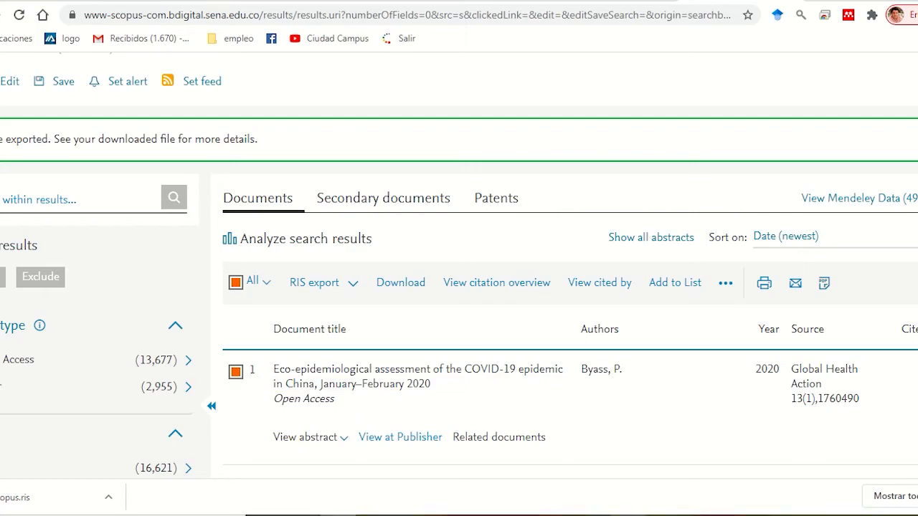
Step: Switch to VOSviewer and set up a bibliographic map from the reference manager file scopus.ris, using keyword co-occurrence with full counting
{"action": "left_click", "coordinate": [631, 515]}
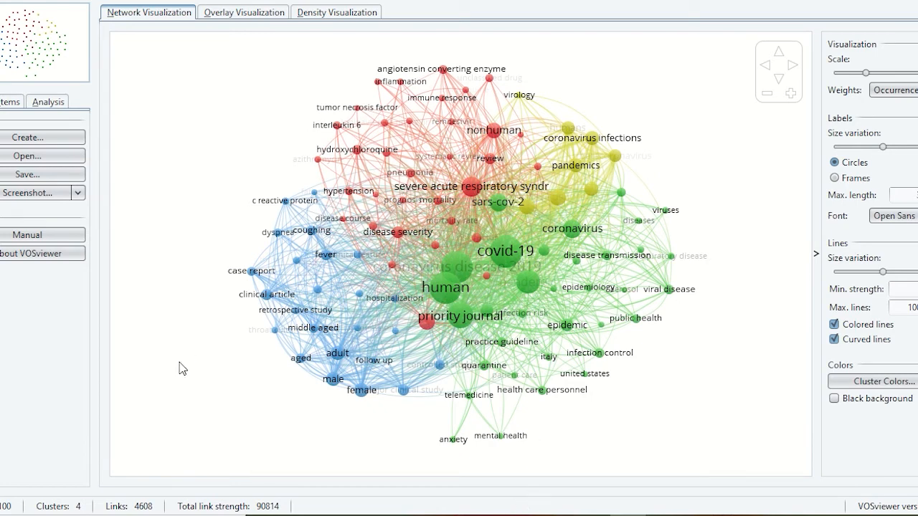
{"action": "left_click", "coordinate": [38, 139]}
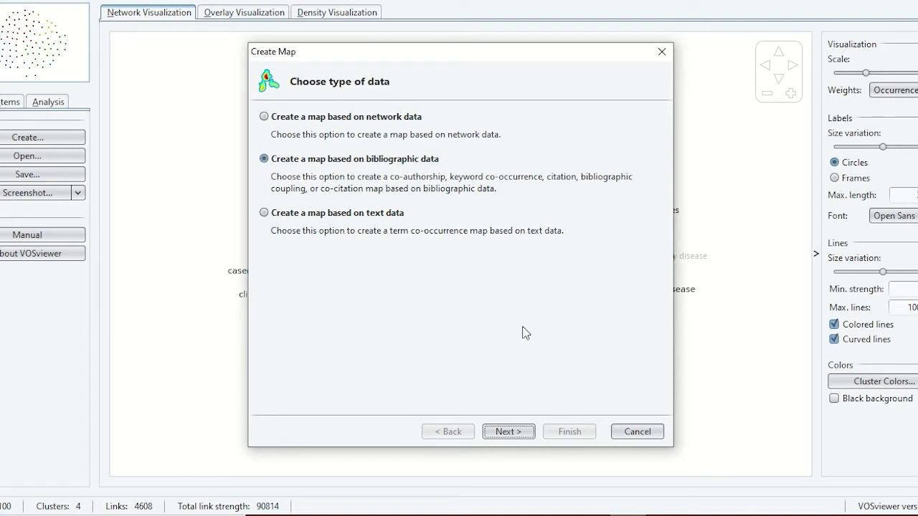
{"action": "left_click", "coordinate": [530, 433]}
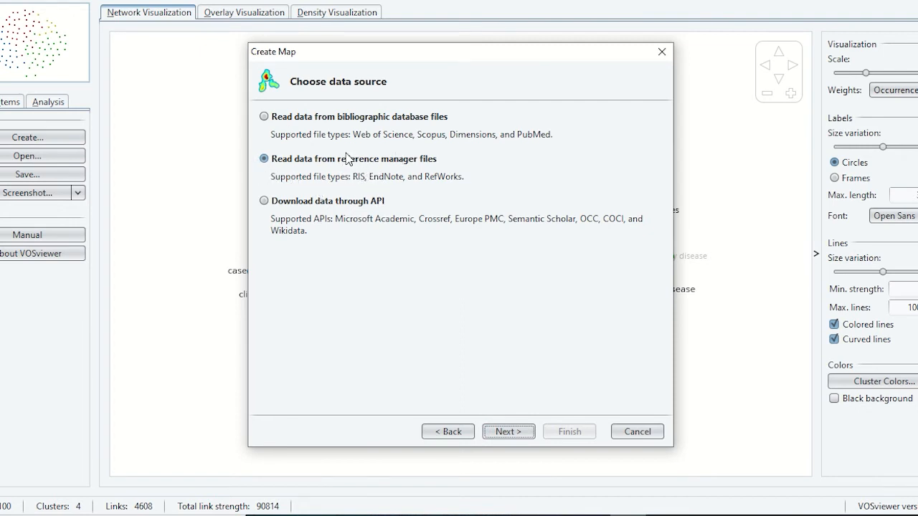
{"action": "left_click", "coordinate": [513, 431]}
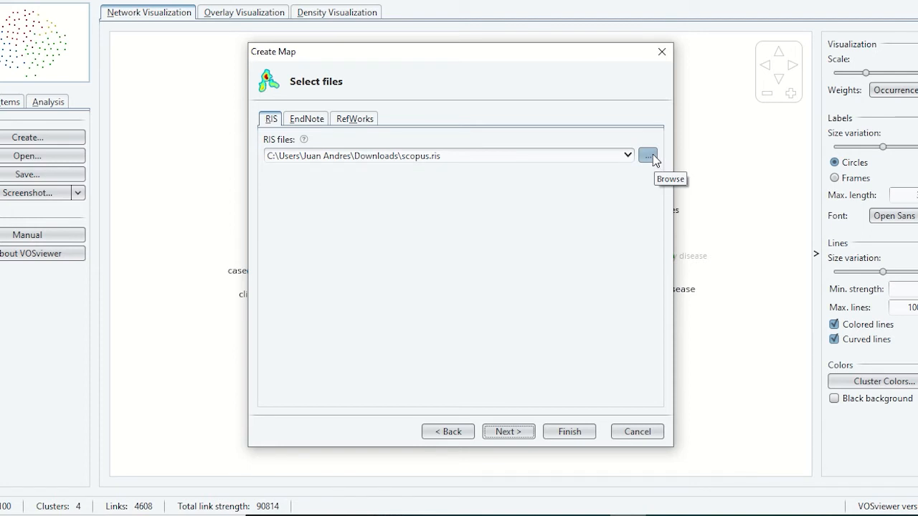
{"action": "left_click", "coordinate": [519, 432]}
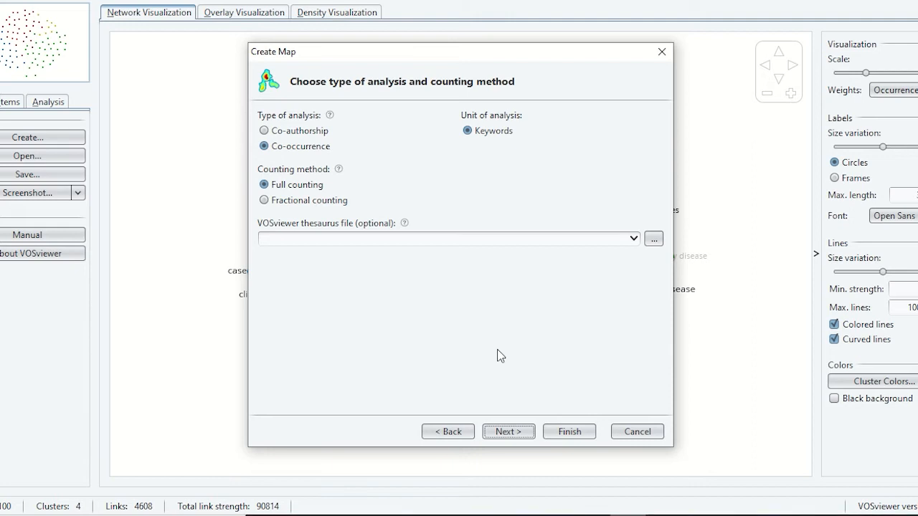
{"action": "left_click", "coordinate": [522, 432]}
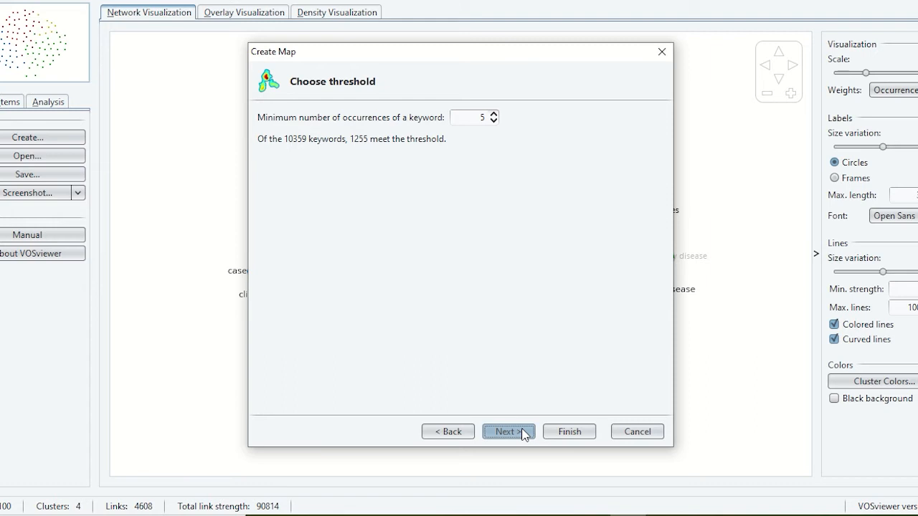
Step: Set the minimum number of occurrences of a keyword to 44 and accept 99 as the number of keywords to select
{"action": "left_click", "coordinate": [493, 113]}
{"action": "left_click", "coordinate": [494, 113]}
{"action": "left_click", "coordinate": [494, 113]}
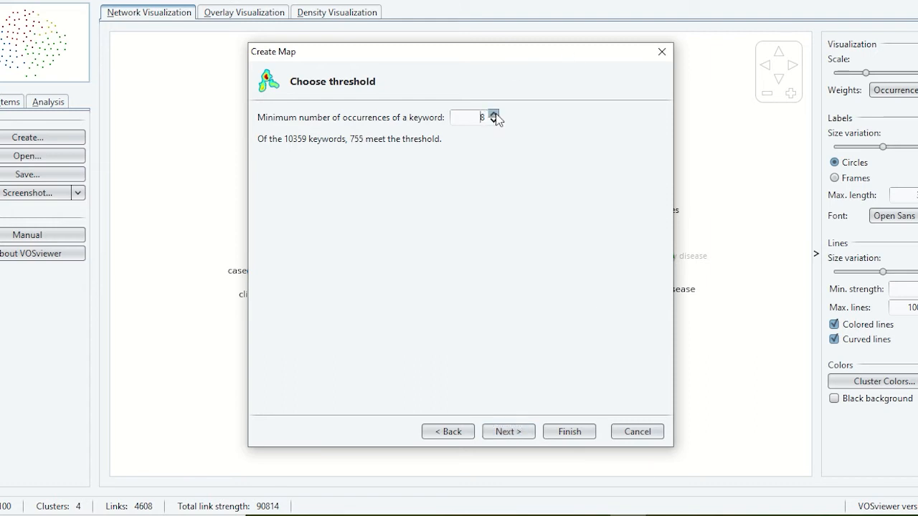
{"action": "left_click", "coordinate": [493, 114]}
{"action": "left_click", "coordinate": [494, 113]}
{"action": "left_click", "coordinate": [493, 113]}
{"action": "left_click", "coordinate": [493, 113]}
{"action": "left_click", "coordinate": [494, 113]}
{"action": "left_click", "coordinate": [493, 113]}
{"action": "triple_click", "coordinate": [493, 113]}
{"action": "triple_click", "coordinate": [494, 113]}
{"action": "triple_click", "coordinate": [493, 114]}
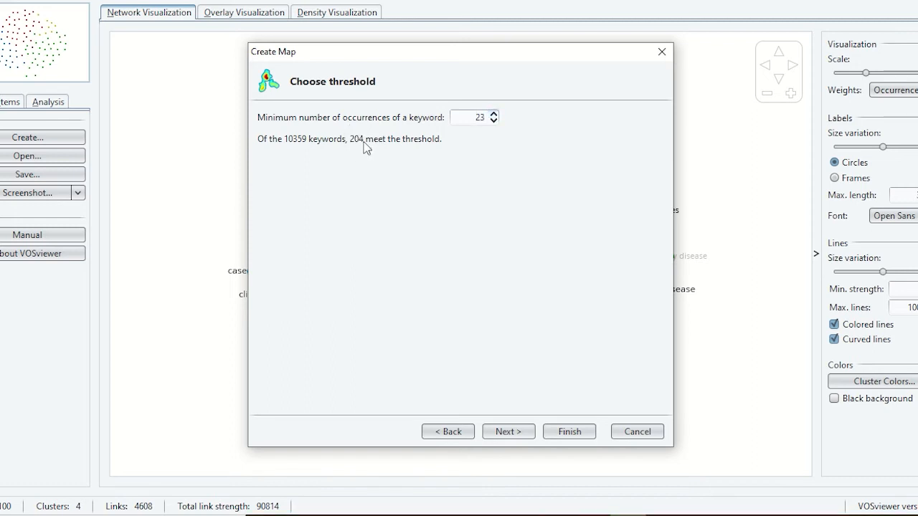
{"action": "double_click", "coordinate": [493, 113]}
{"action": "left_click", "coordinate": [493, 113]}
{"action": "double_click", "coordinate": [493, 113]}
{"action": "double_click", "coordinate": [494, 113]}
{"action": "double_click", "coordinate": [494, 113]}
{"action": "left_click", "coordinate": [494, 114]}
{"action": "left_click", "coordinate": [494, 114]}
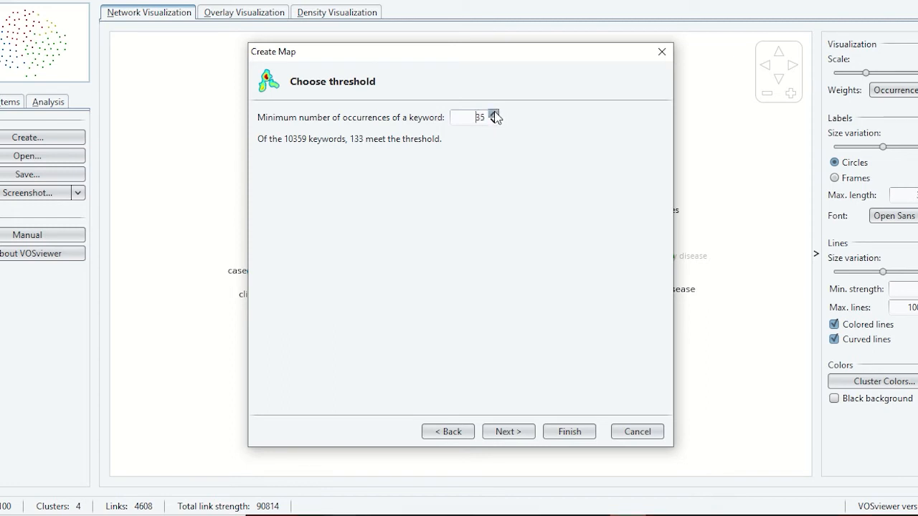
{"action": "left_click", "coordinate": [494, 114]}
{"action": "left_click", "coordinate": [494, 114]}
{"action": "left_click", "coordinate": [494, 114]}
{"action": "left_click", "coordinate": [494, 114]}
{"action": "left_click", "coordinate": [494, 114]}
{"action": "left_click", "coordinate": [494, 114]}
{"action": "left_click", "coordinate": [494, 114]}
{"action": "left_click", "coordinate": [494, 115]}
{"action": "left_click", "coordinate": [494, 115]}
{"action": "left_click", "coordinate": [494, 115]}
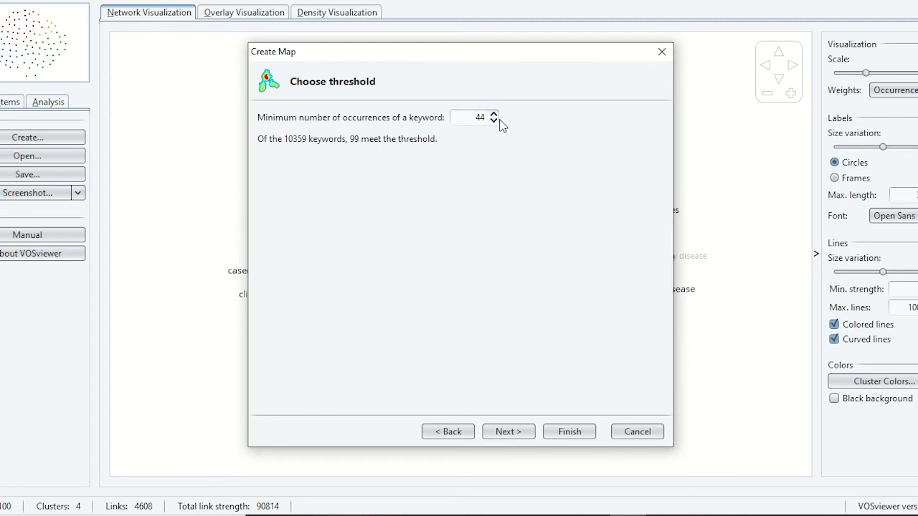
{"action": "left_click", "coordinate": [494, 114]}
{"action": "left_click", "coordinate": [494, 121]}
{"action": "left_click", "coordinate": [494, 115]}
{"action": "left_click", "coordinate": [494, 115]}
{"action": "left_click", "coordinate": [493, 121]}
{"action": "left_click", "coordinate": [493, 122]}
{"action": "left_click", "coordinate": [493, 122]}
{"action": "left_click", "coordinate": [493, 115]}
{"action": "left_click", "coordinate": [531, 431]}
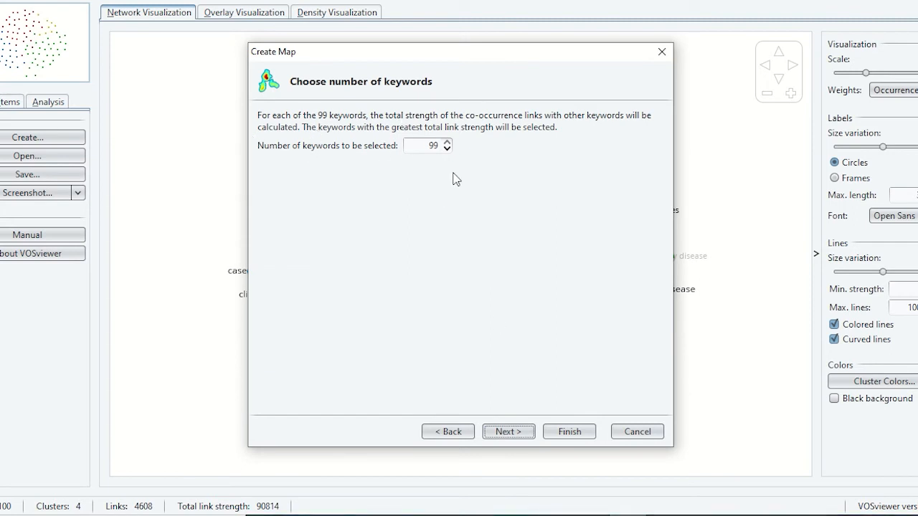
{"action": "left_click", "coordinate": [511, 432]}
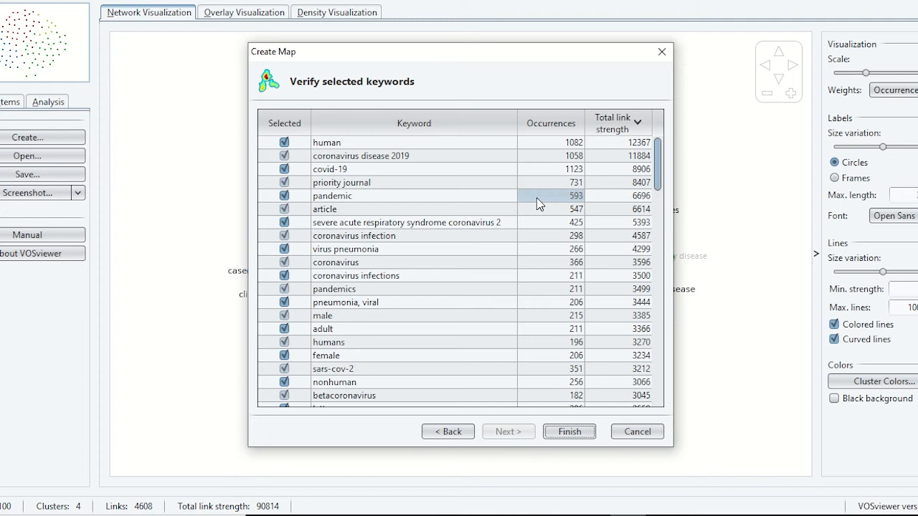
Step: Exclude the keywords "article" and "editorial" from the selected keywords
{"action": "left_click", "coordinate": [284, 209]}
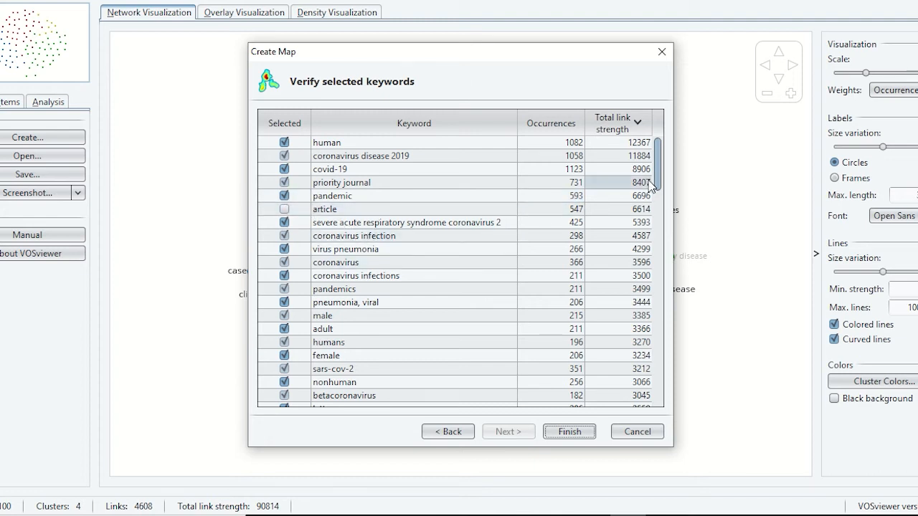
{"action": "scroll", "coordinate": [655, 167], "scroll_direction": "down", "scroll_amount": 9}
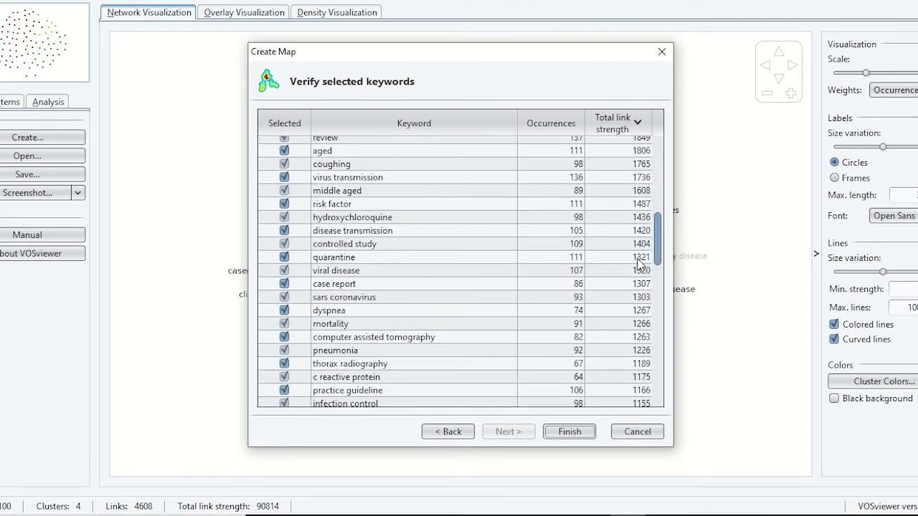
{"action": "scroll", "coordinate": [638, 264], "scroll_direction": "down", "scroll_amount": 16}
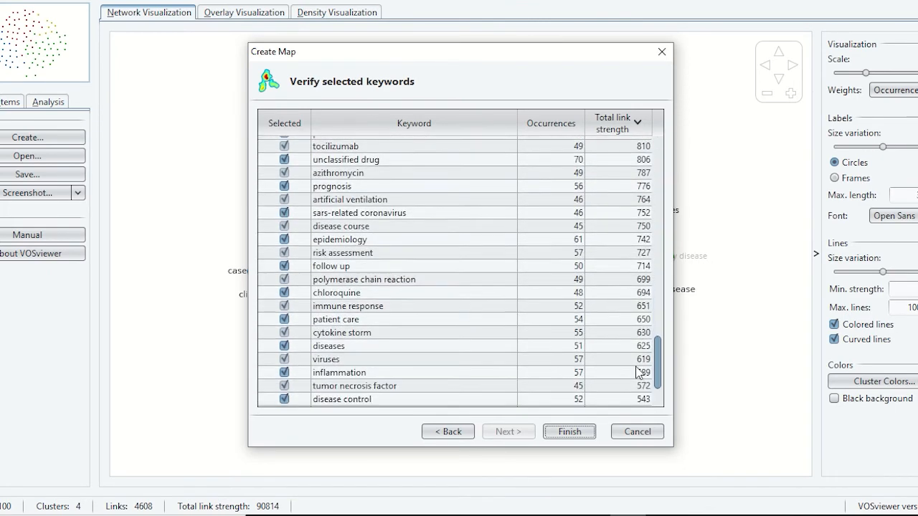
{"action": "scroll", "coordinate": [638, 372], "scroll_direction": "down", "scroll_amount": 2}
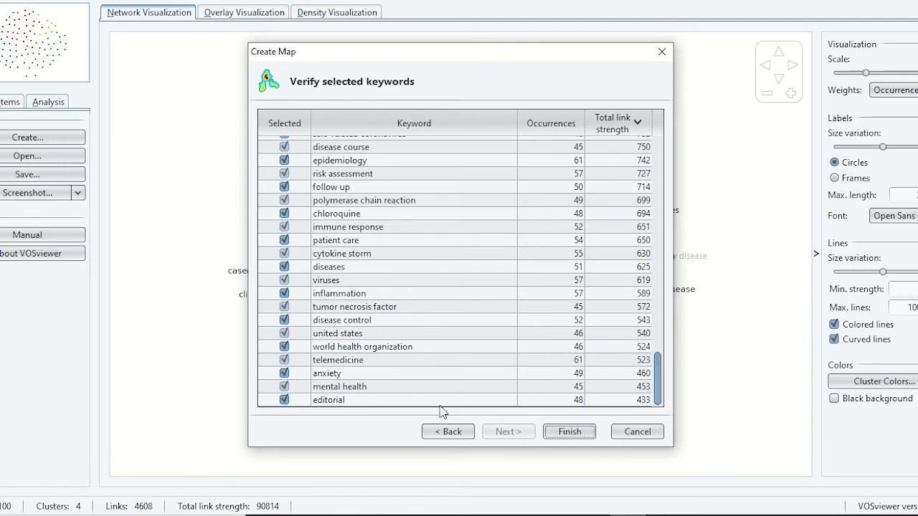
{"action": "left_click", "coordinate": [284, 399]}
{"action": "scroll", "coordinate": [353, 345], "scroll_direction": "up", "scroll_amount": 6}
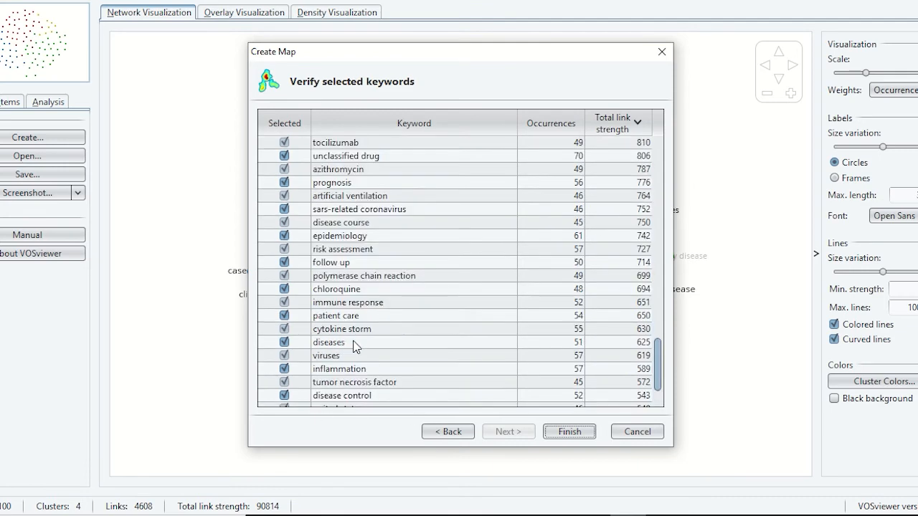
{"action": "scroll", "coordinate": [354, 345], "scroll_direction": "up", "scroll_amount": 20}
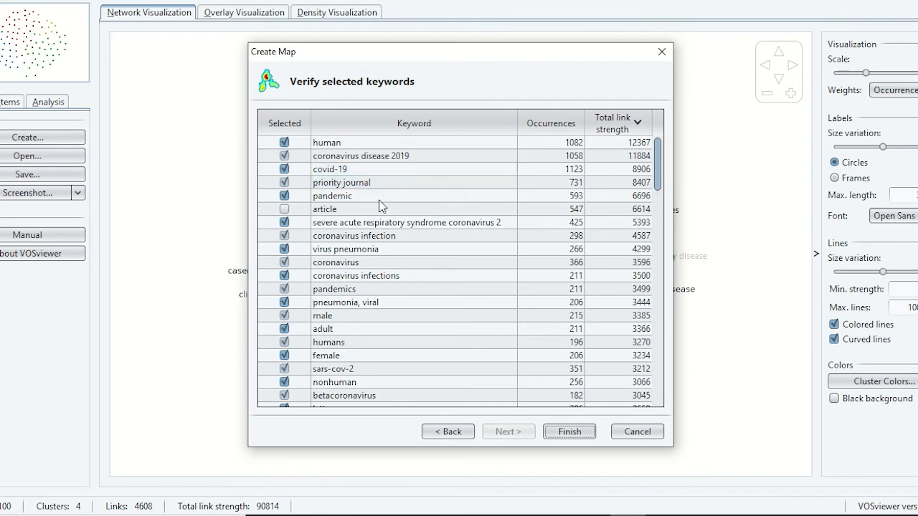
Step: View the keyword list's export options and generate the co-occurrence map from the selected keywords
{"action": "right_click", "coordinate": [451, 157]}
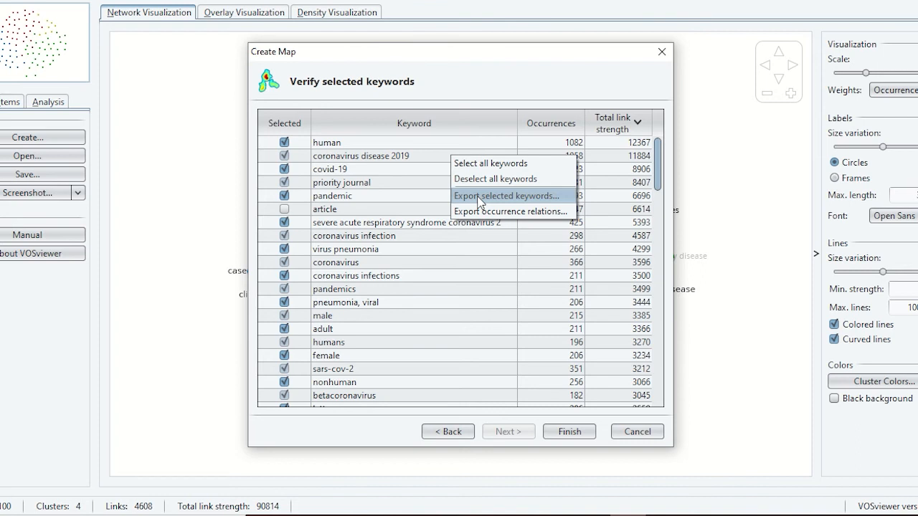
{"action": "left_click", "coordinate": [413, 197]}
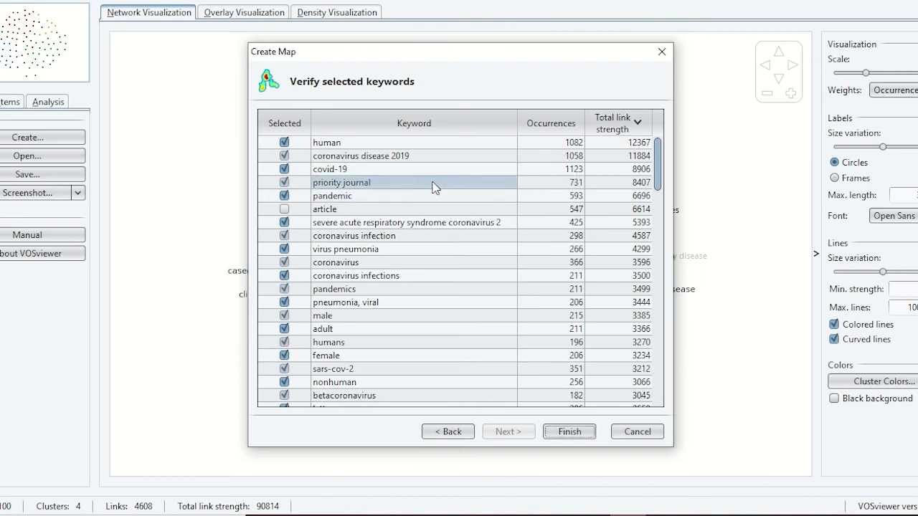
{"action": "right_click", "coordinate": [438, 184]}
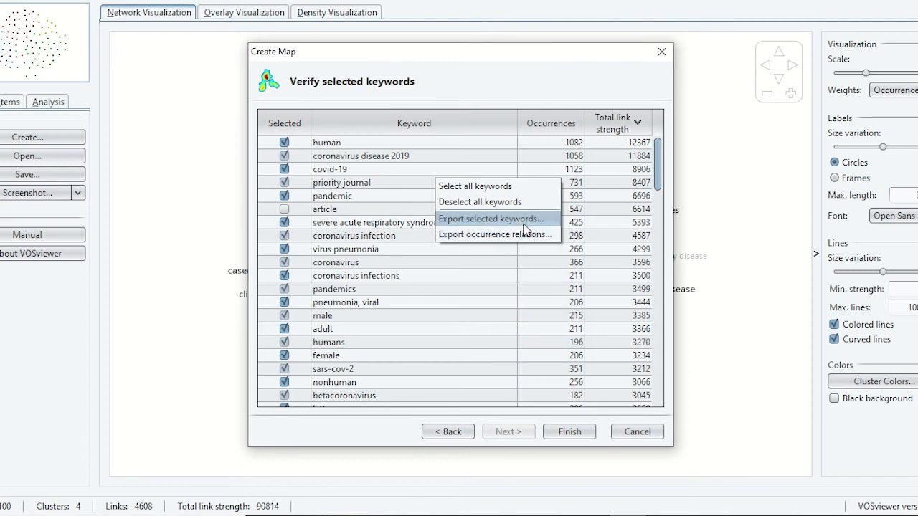
{"action": "left_click", "coordinate": [568, 431]}
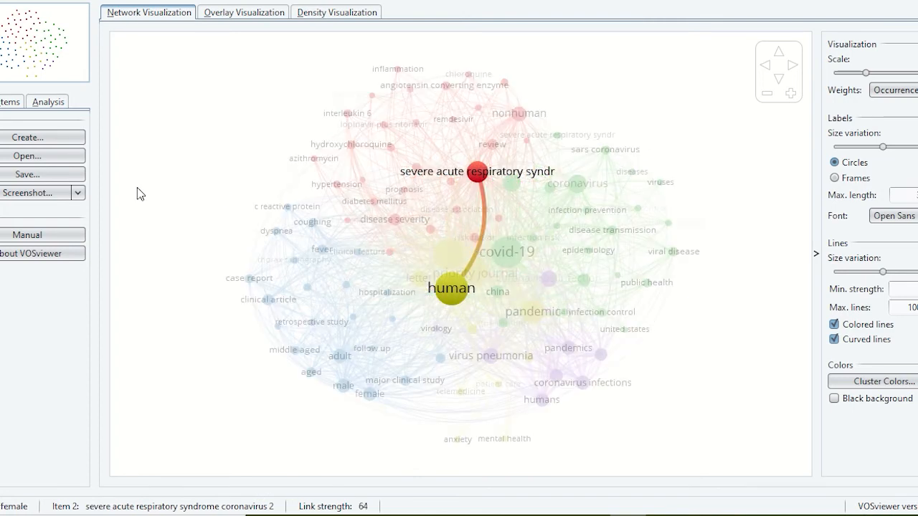
Step: Show the map's item list and collapse all five keyword clusters in it
{"action": "left_click", "coordinate": [11, 103]}
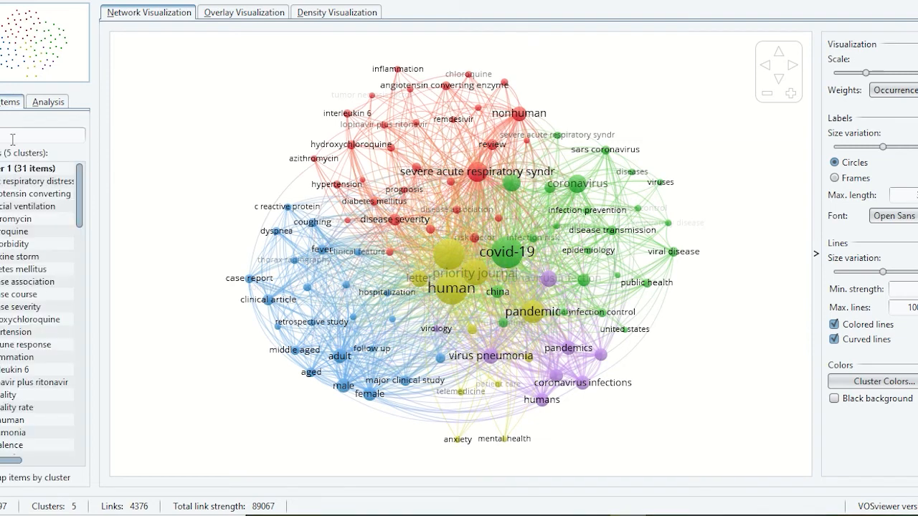
{"action": "double_click", "coordinate": [32, 180]}
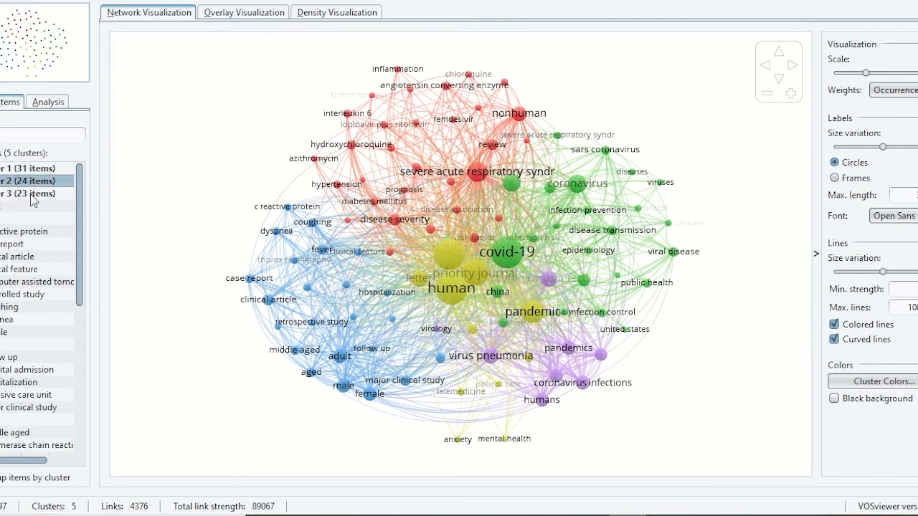
{"action": "double_click", "coordinate": [33, 194]}
{"action": "double_click", "coordinate": [31, 206]}
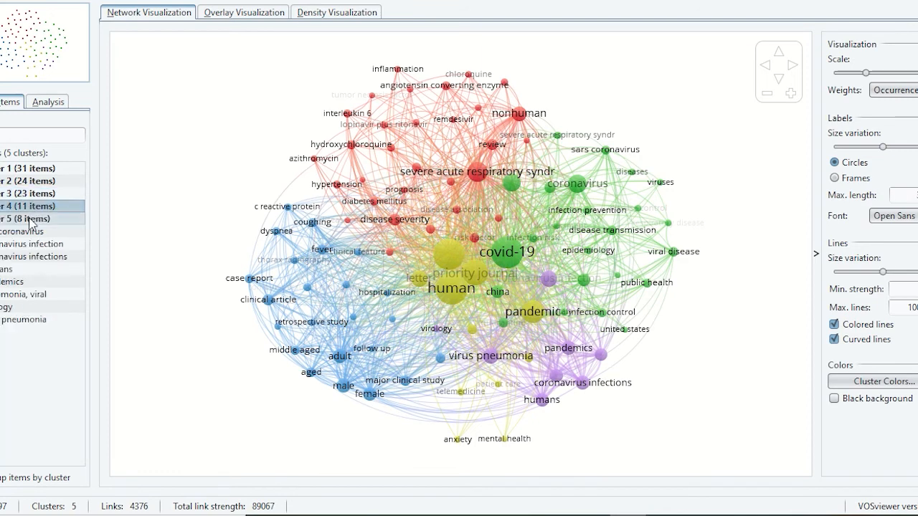
{"action": "double_click", "coordinate": [31, 218]}
{"action": "left_click", "coordinate": [22, 183], "text": "ctrl"}
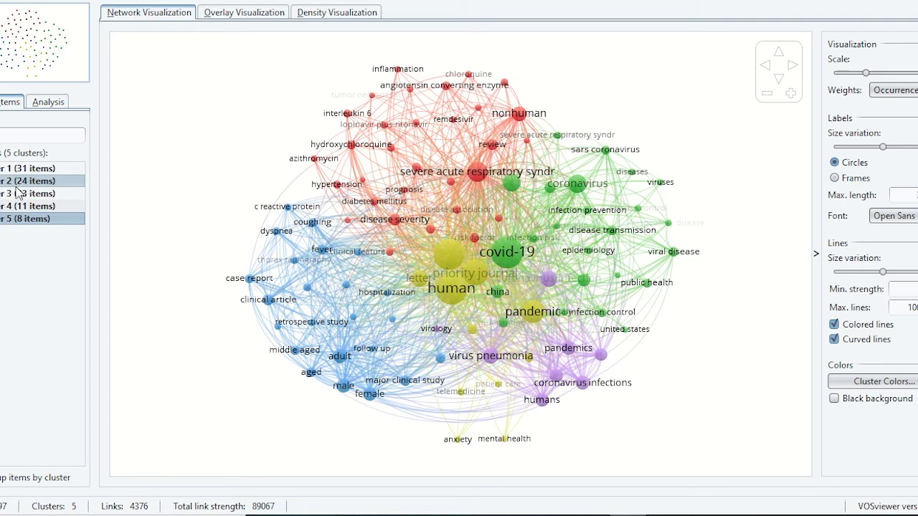
Step: Show cluster 1 in the network visualization and display the keyword labels as frames instead of circles
{"action": "left_click", "coordinate": [40, 170]}
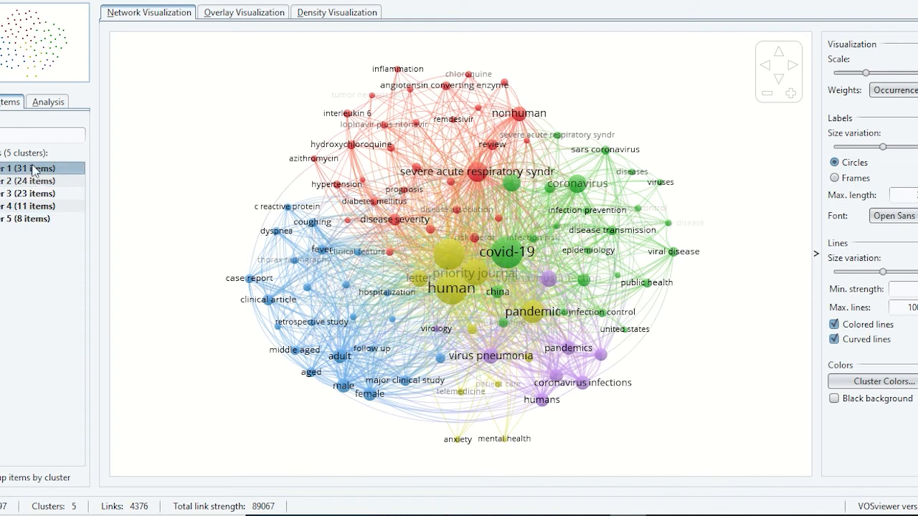
{"action": "right_click", "coordinate": [37, 169]}
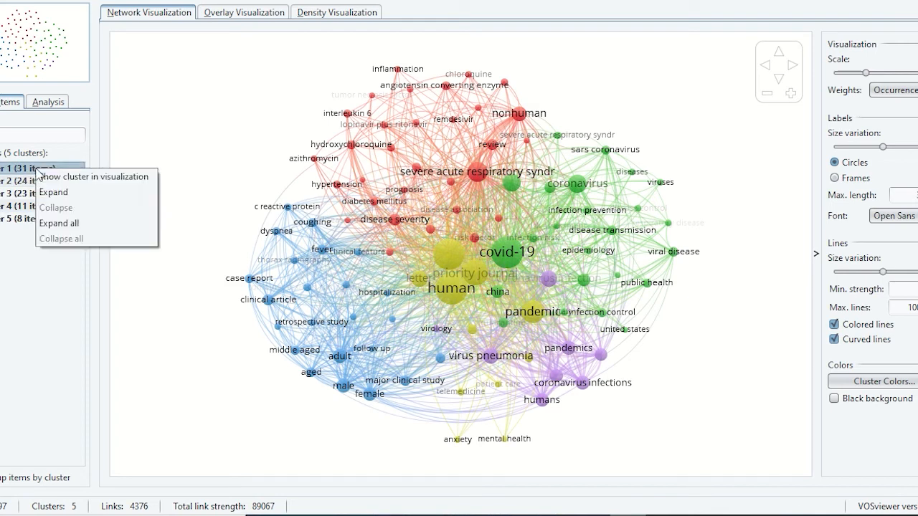
{"action": "left_click", "coordinate": [86, 178]}
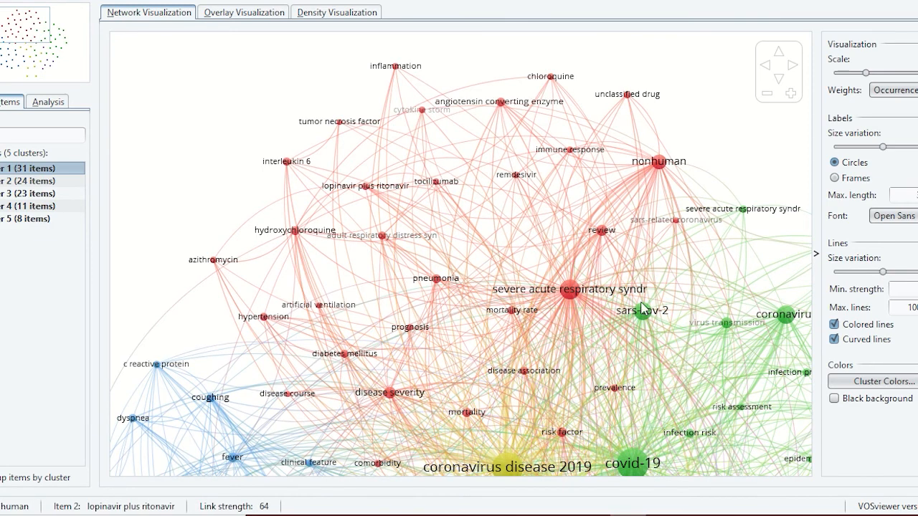
{"action": "left_click", "coordinate": [836, 177]}
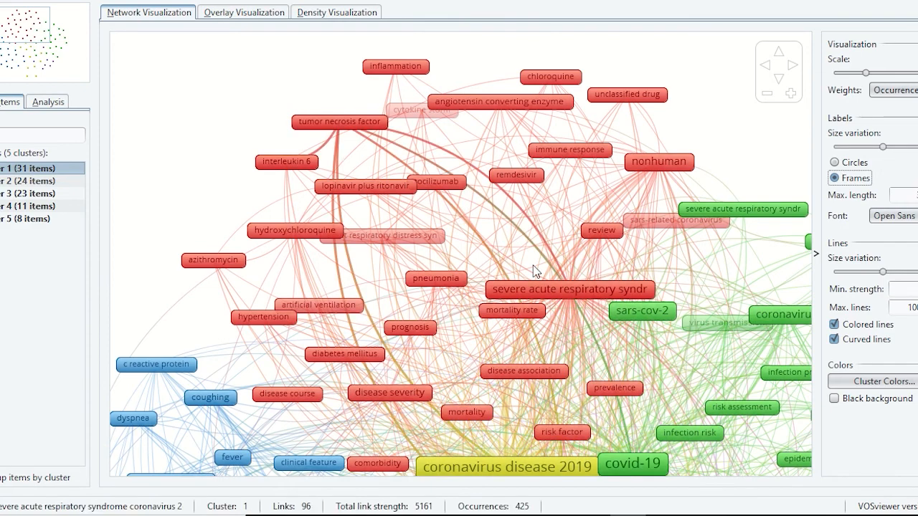
Step: Focus the network visualization on cluster 2 and on cluster 3 to examine their keywords
{"action": "left_click", "coordinate": [26, 182]}
{"action": "right_click", "coordinate": [26, 184]}
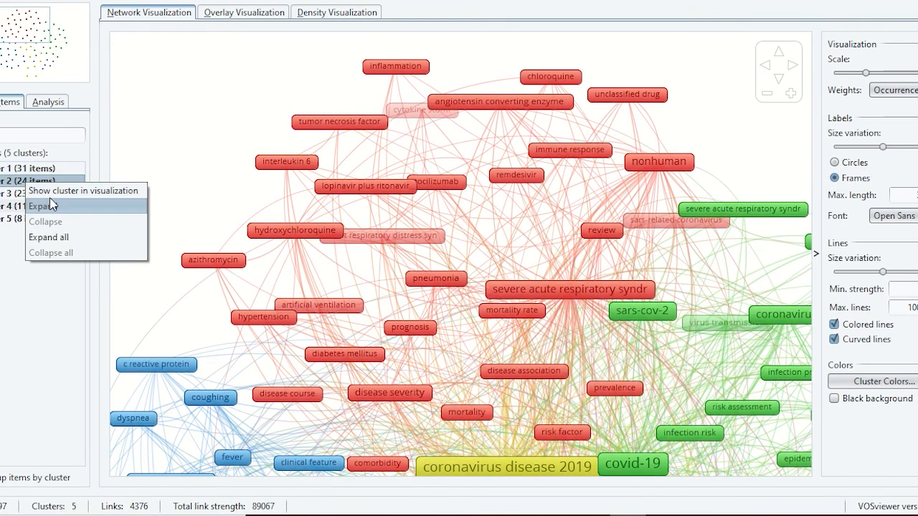
{"action": "left_click", "coordinate": [51, 194]}
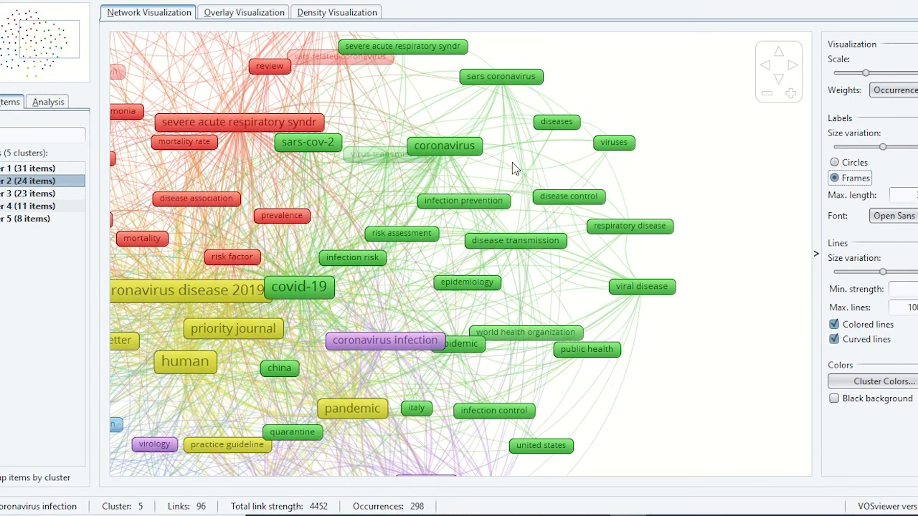
{"action": "left_click", "coordinate": [36, 194]}
{"action": "right_click", "coordinate": [39, 197]}
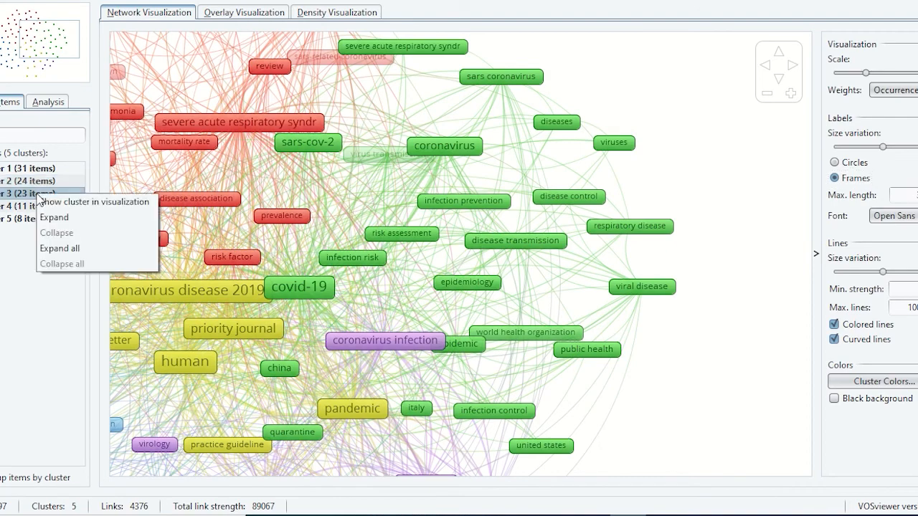
{"action": "left_click", "coordinate": [93, 202]}
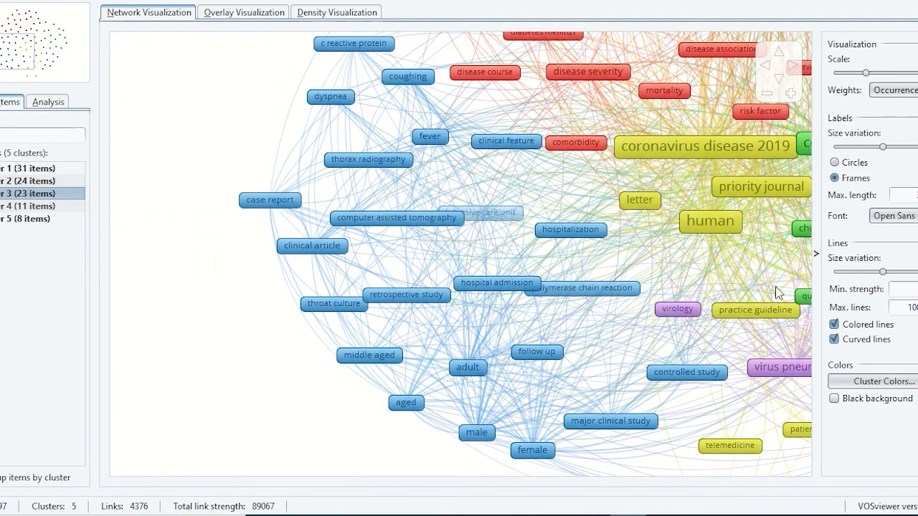
Step: Focus the network visualization on cluster 4 and on cluster 5 to examine their keywords
{"action": "left_click", "coordinate": [52, 206]}
{"action": "right_click", "coordinate": [53, 209]}
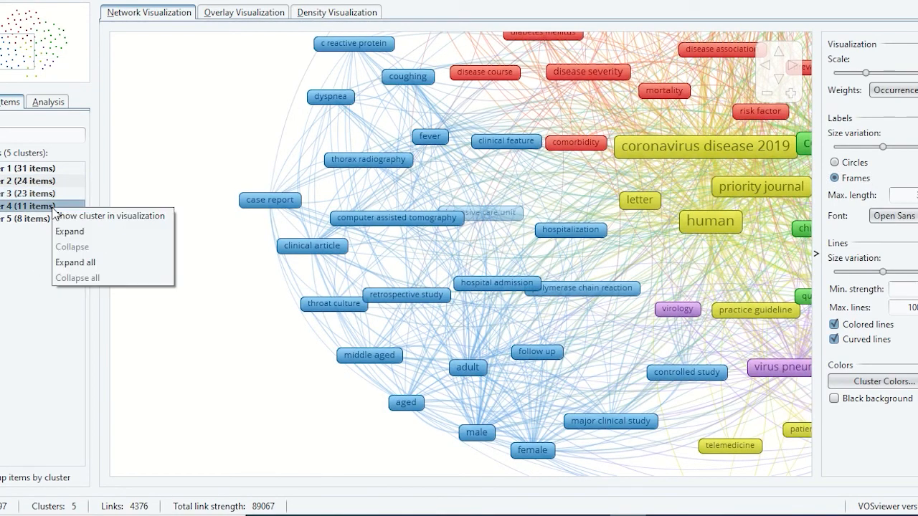
{"action": "left_click", "coordinate": [91, 219]}
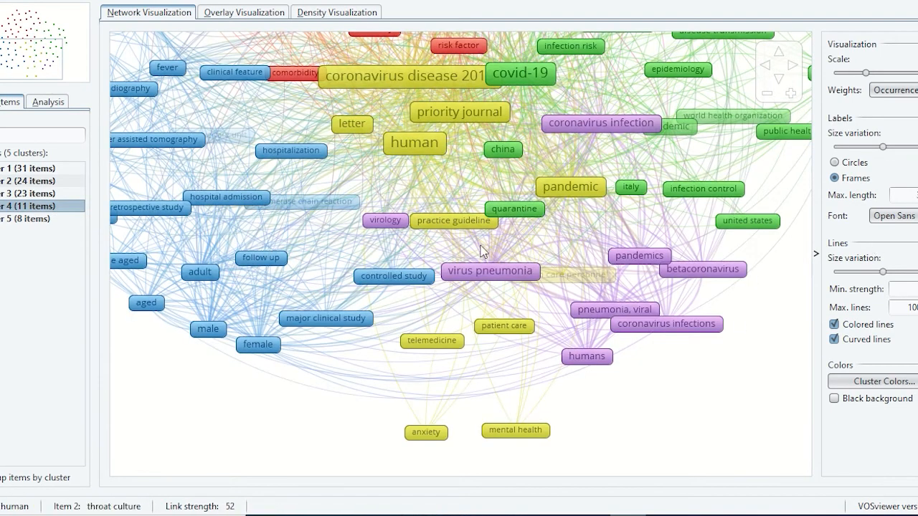
{"action": "right_click", "coordinate": [2, 220]}
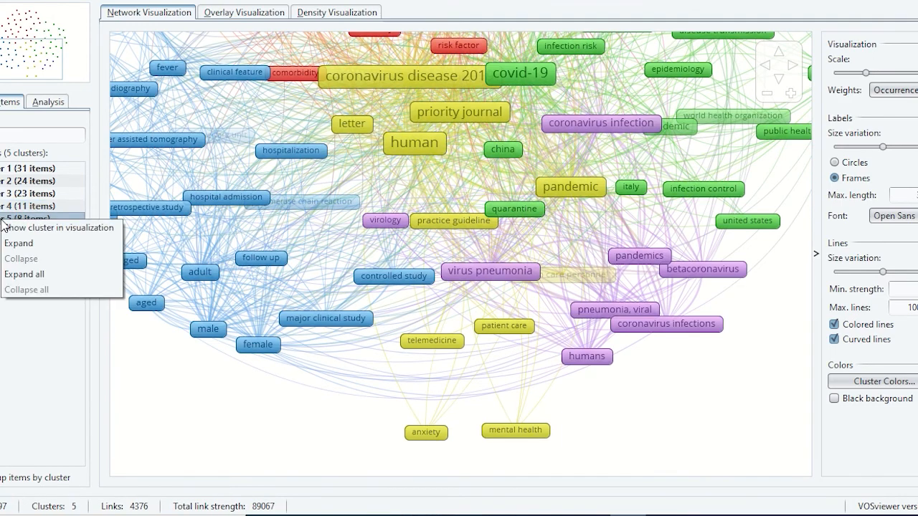
{"action": "left_click", "coordinate": [47, 228]}
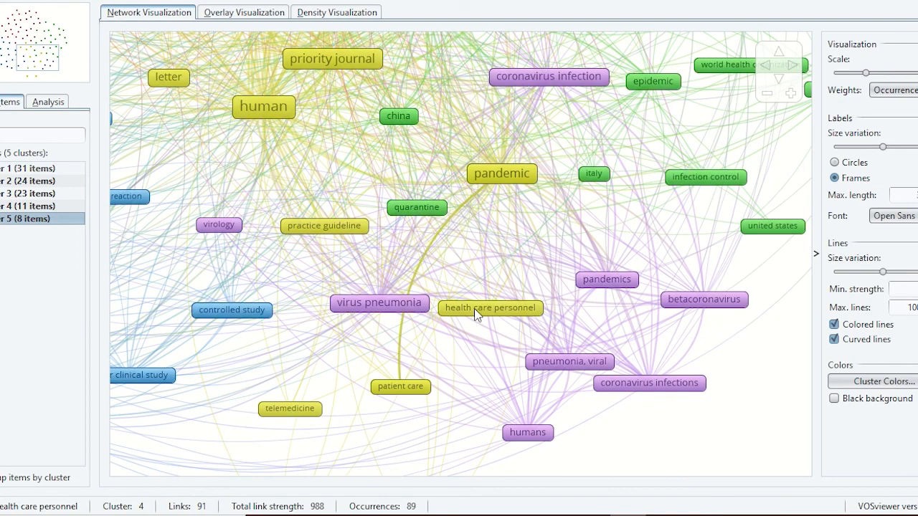
Step: Expand cluster 1, review its keywords, and focus the map on the keyword "artificial ventilation"
{"action": "left_click", "coordinate": [24, 169], "text": "ctrl"}
{"action": "double_click", "coordinate": [24, 169]}
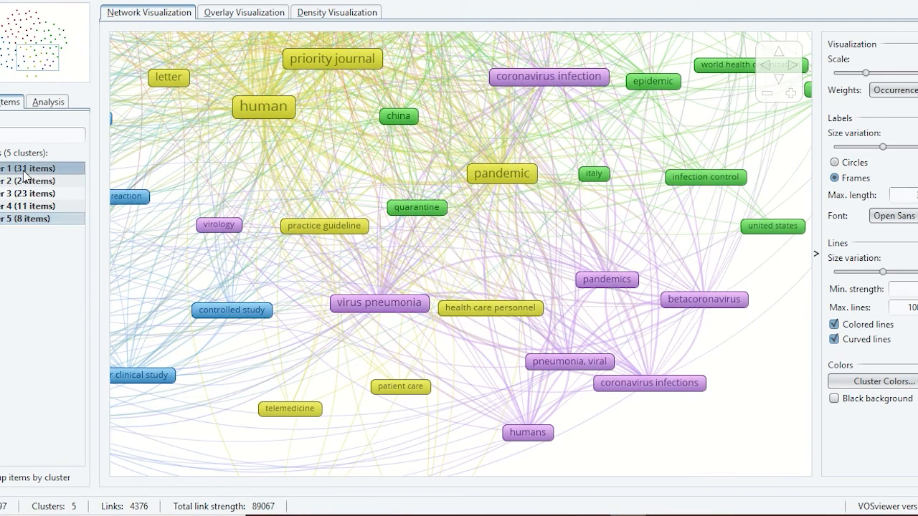
{"action": "scroll", "coordinate": [36, 230], "scroll_direction": "down", "scroll_amount": 3}
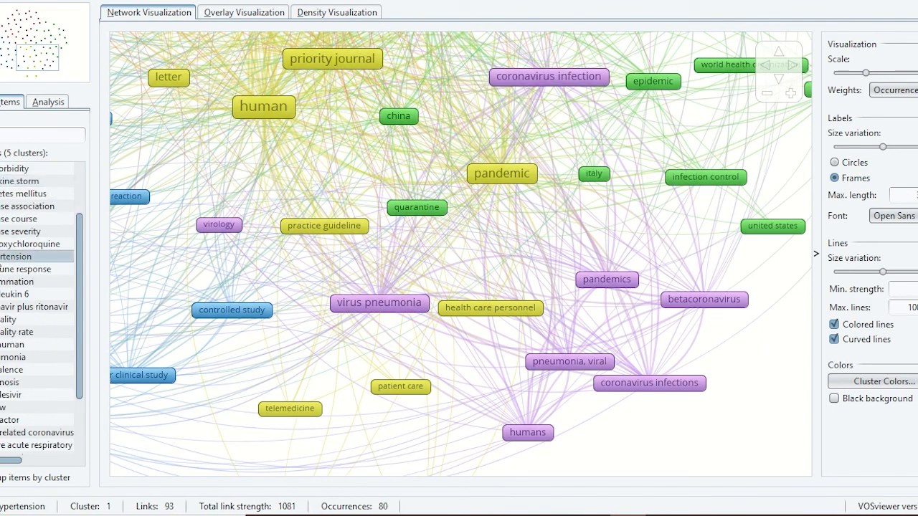
{"action": "scroll", "coordinate": [1, 263], "scroll_direction": "down", "scroll_amount": 2}
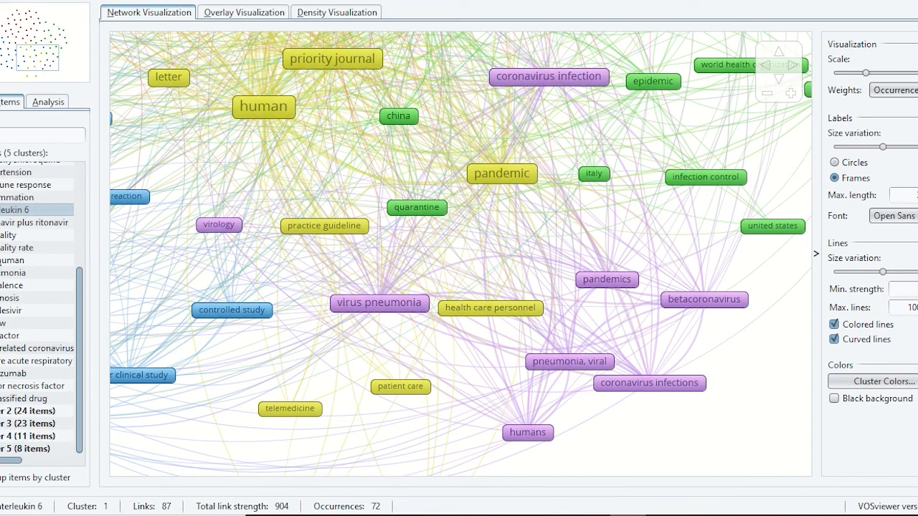
{"action": "scroll", "coordinate": [0, 263], "scroll_direction": "up", "scroll_amount": 2}
{"action": "scroll", "coordinate": [1, 263], "scroll_direction": "up", "scroll_amount": 3}
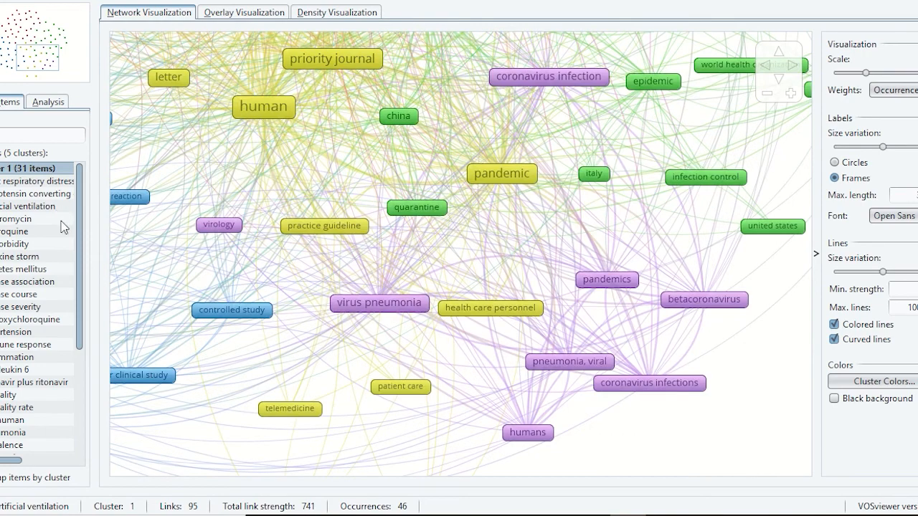
{"action": "left_click", "coordinate": [58, 210]}
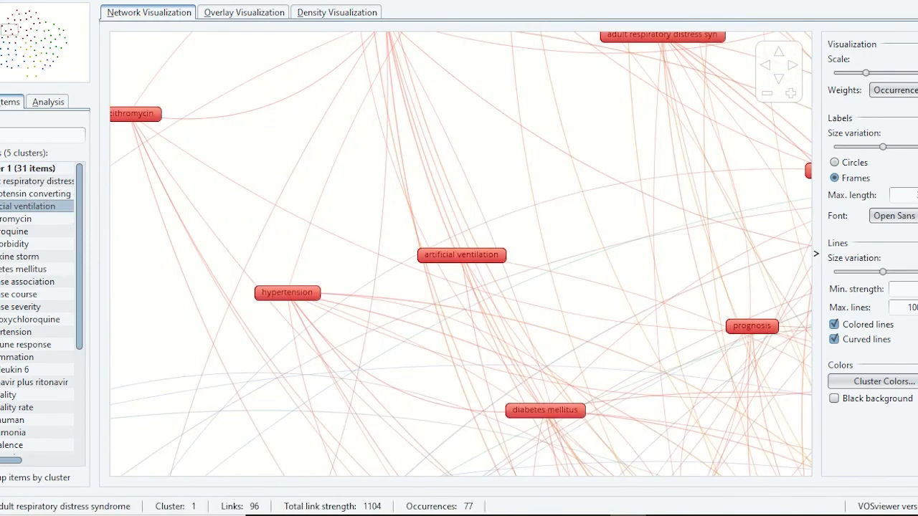
{"action": "left_click", "coordinate": [24, 172]}
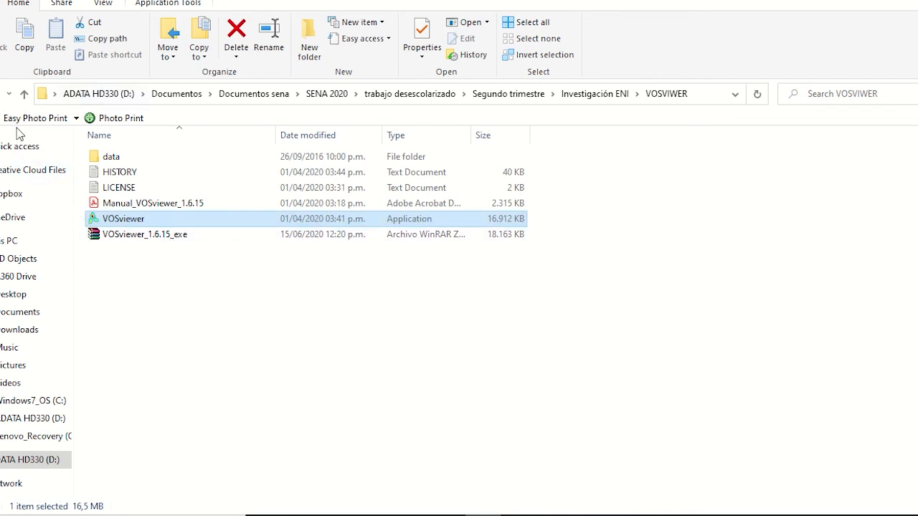
Step: Switch to File Explorer, go up to the Investigación ENI folder and locate the covid 19 text document
{"action": "left_click", "coordinate": [23, 96]}
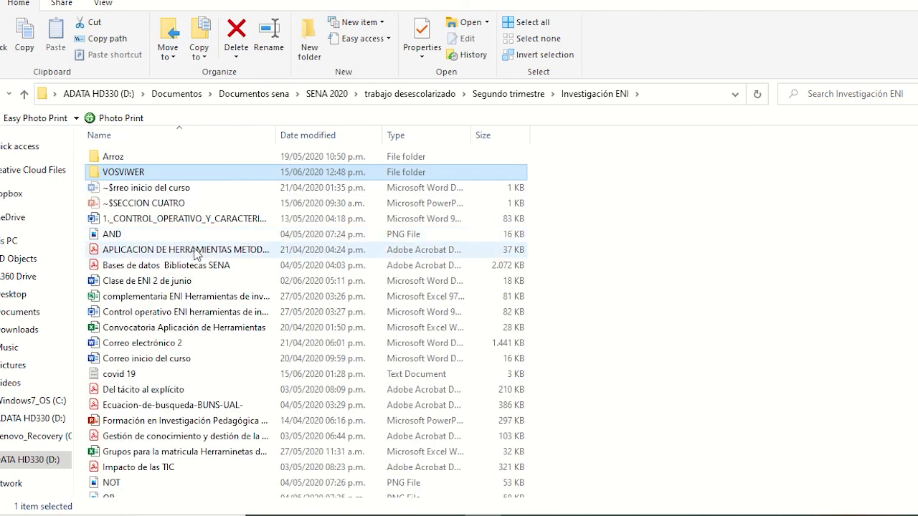
{"action": "scroll", "coordinate": [177, 324], "scroll_direction": "down", "scroll_amount": 2}
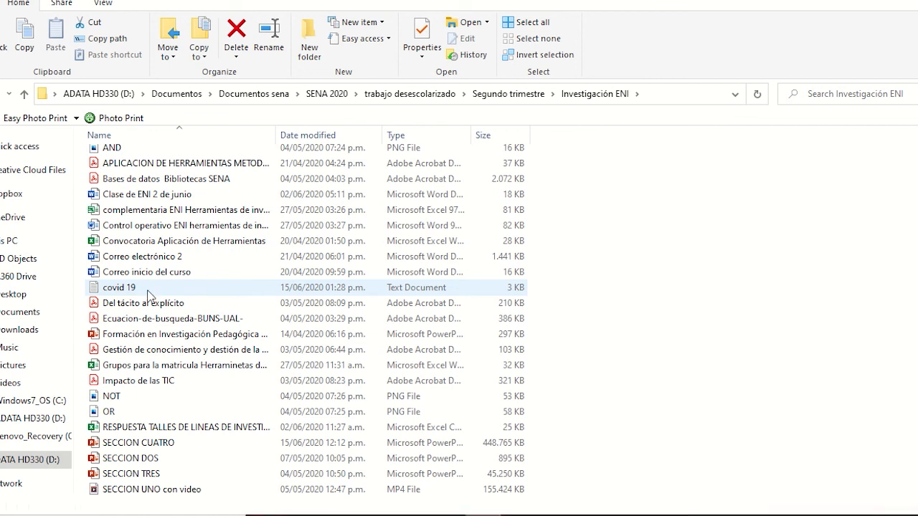
{"action": "right_click", "coordinate": [149, 294]}
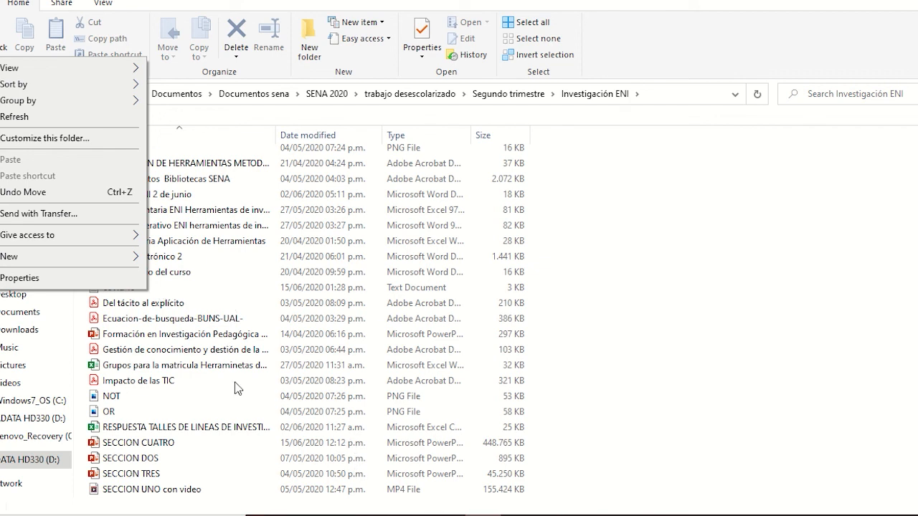
{"action": "left_click", "coordinate": [282, 308]}
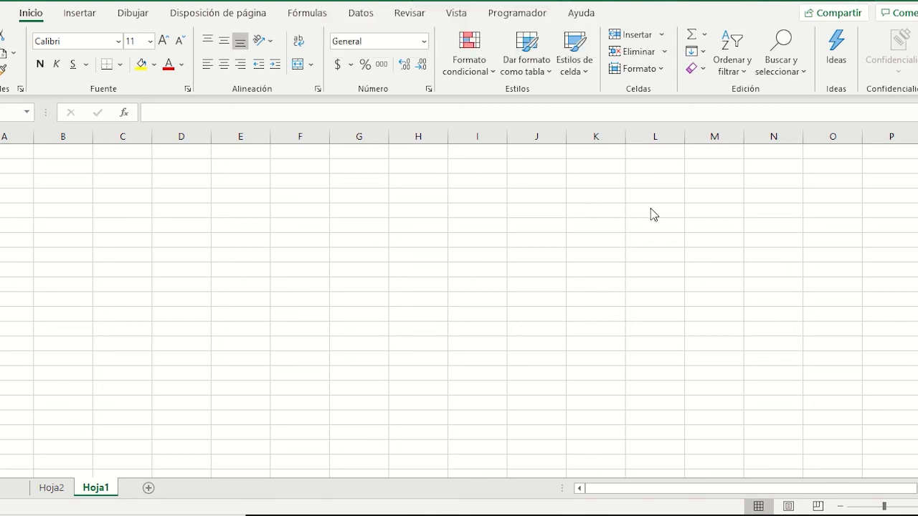
Step: In Excel, import the covid 19 text file as text/CSV data with cell A1 of sheet Hoja1 selected
{"action": "left_click", "coordinate": [15, 151]}
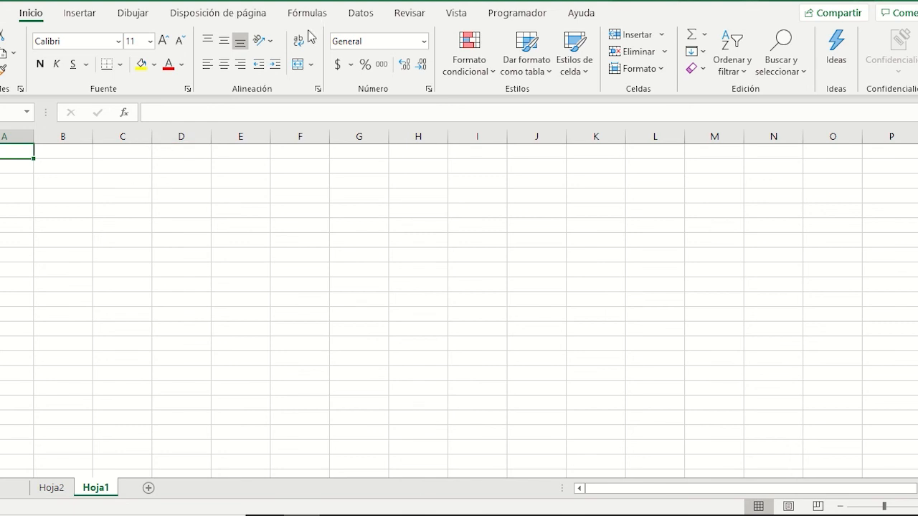
{"action": "left_click", "coordinate": [362, 16]}
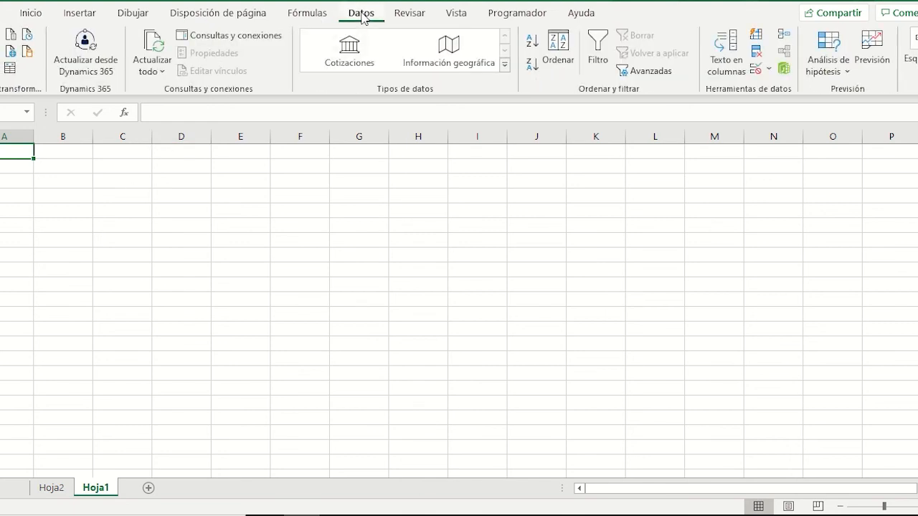
{"action": "left_click", "coordinate": [2, 68]}
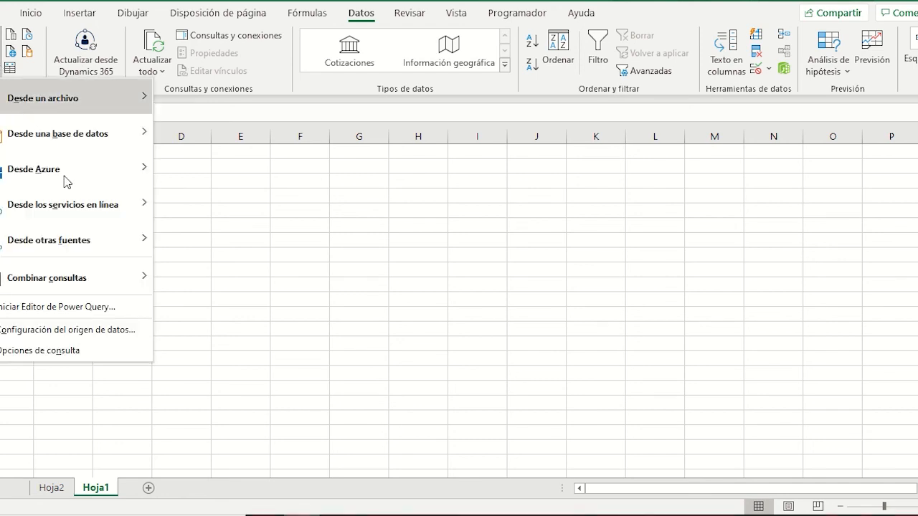
{"action": "mouse_move", "coordinate": [110, 105]}
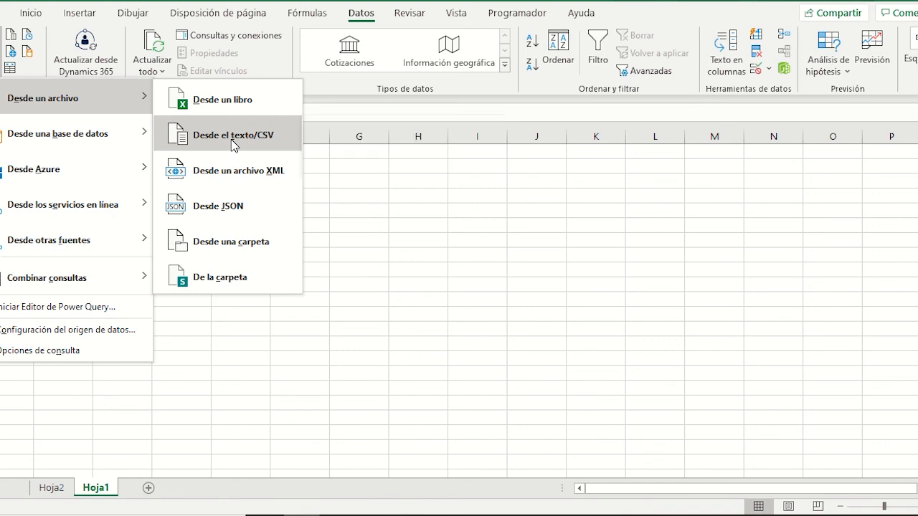
{"action": "key", "text": "Escape"}
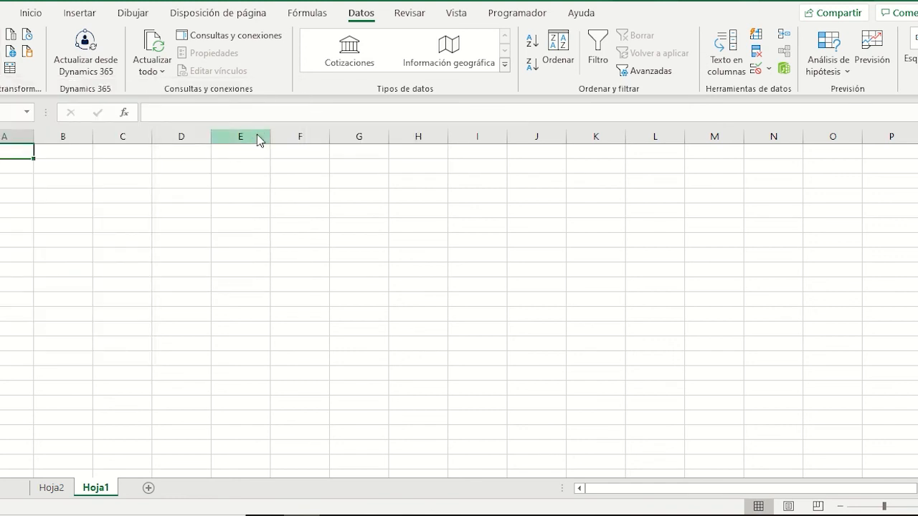
{"action": "left_click", "coordinate": [135, 115]}
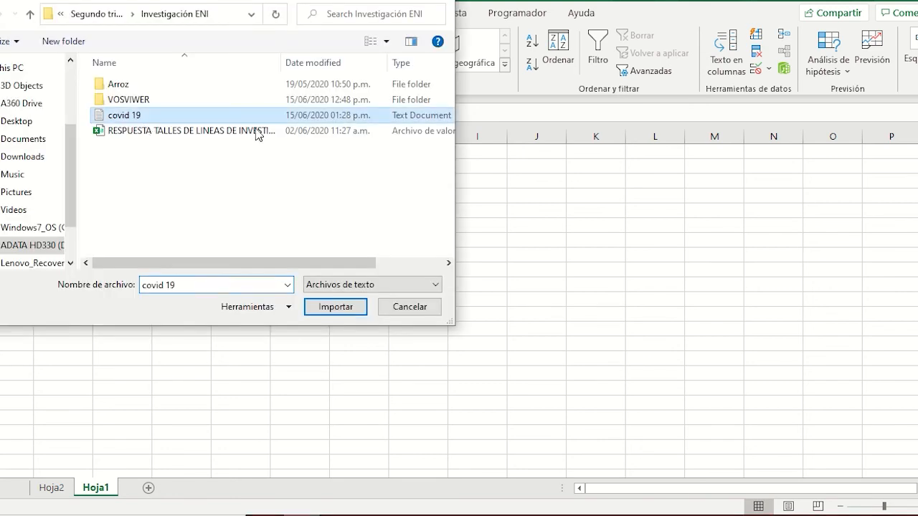
{"action": "left_click", "coordinate": [346, 309]}
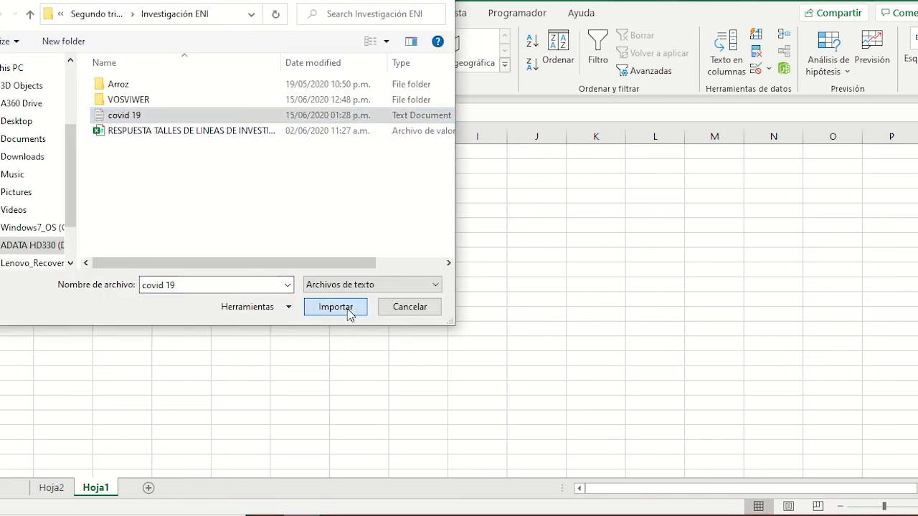